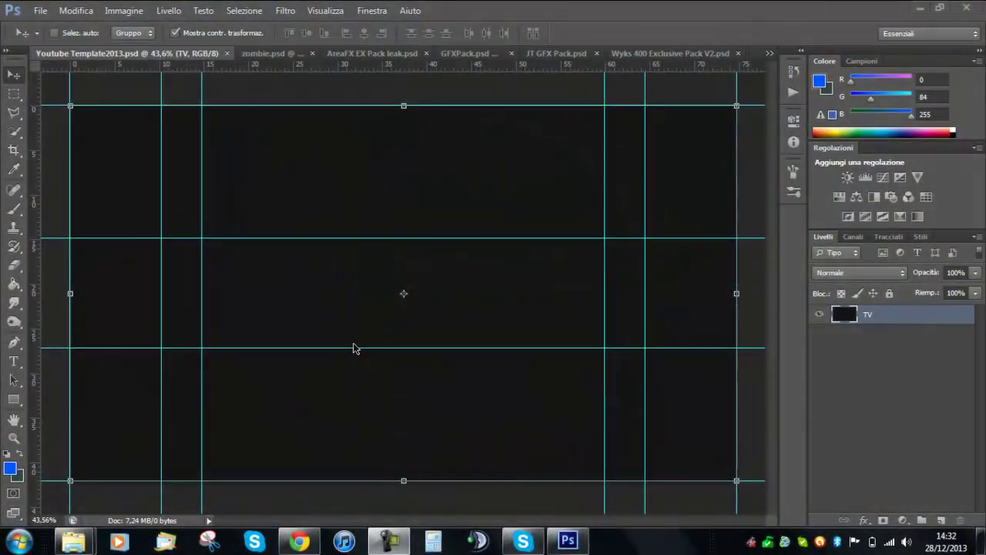
- Open the file-open dialog through File > Apri
left_click(40, 10)
left_click(57, 30)
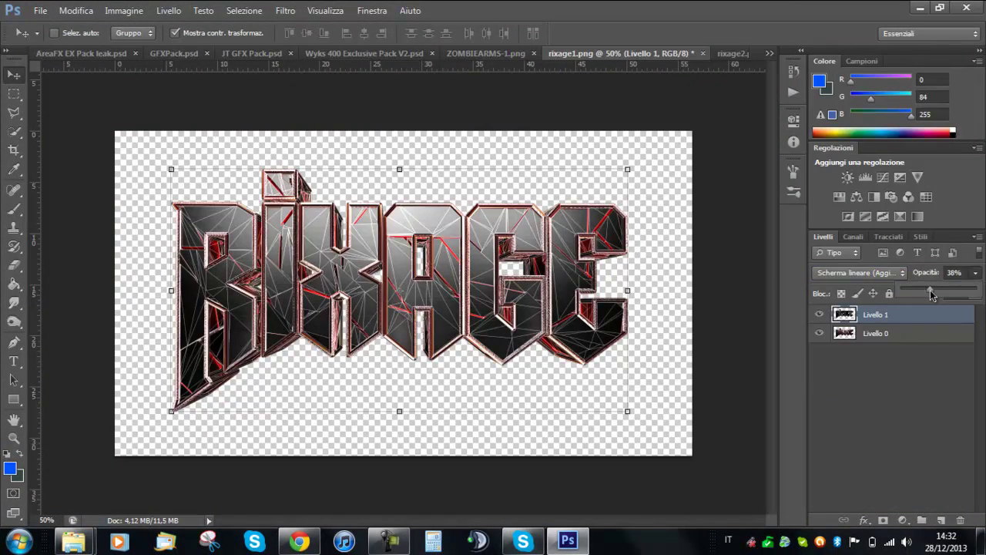
- Lower the letter overlay's opacity and drag the RIXAGE artwork into Youtube Template2013.psd
left_click_drag(932, 292, 920, 294)
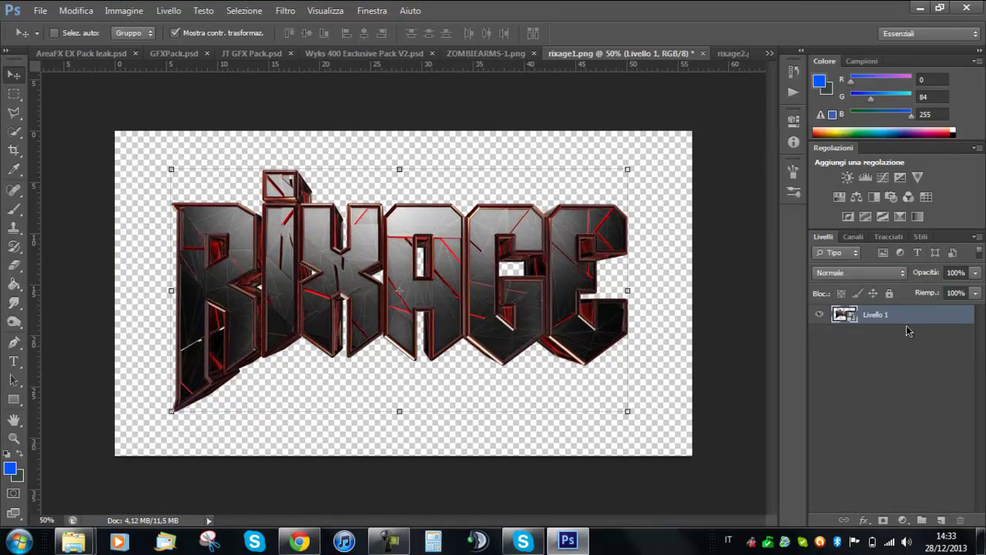
left_click(769, 53)
left_click(853, 58)
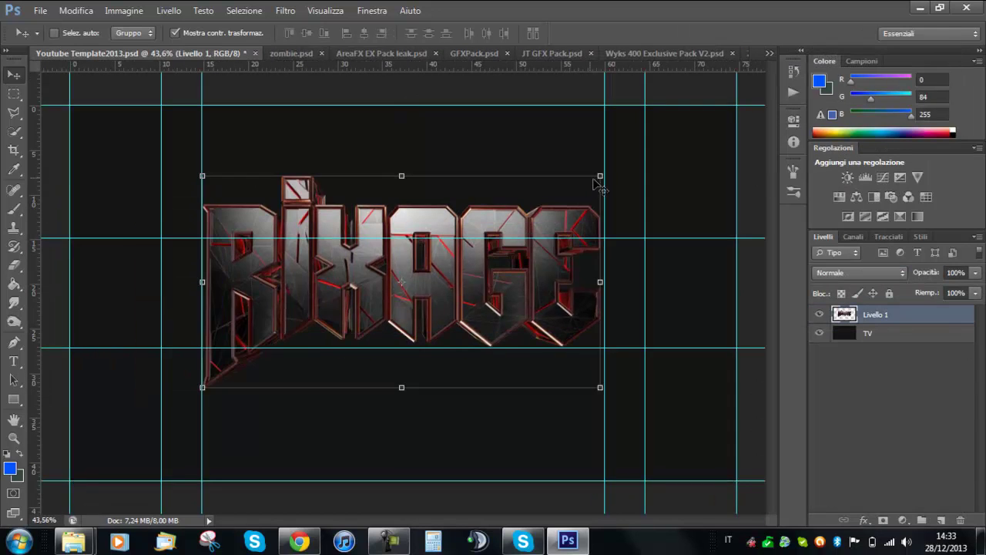
left_click_drag(436, 293, 498, 294)
- Scale the RIXAGE logo down and centre it between the guides
key("ctrl+t")
left_click_drag(607, 211, 507, 277)
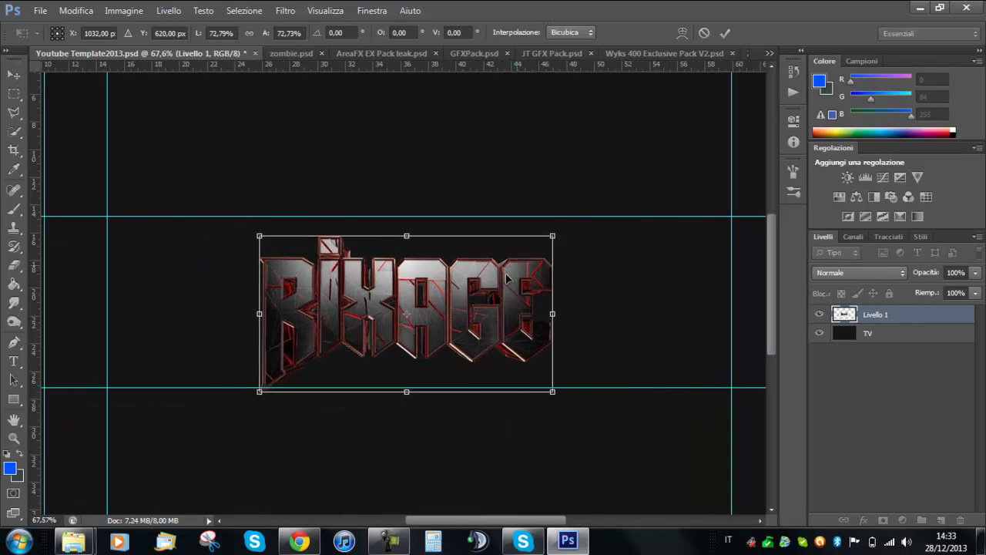
left_click_drag(557, 231, 577, 221)
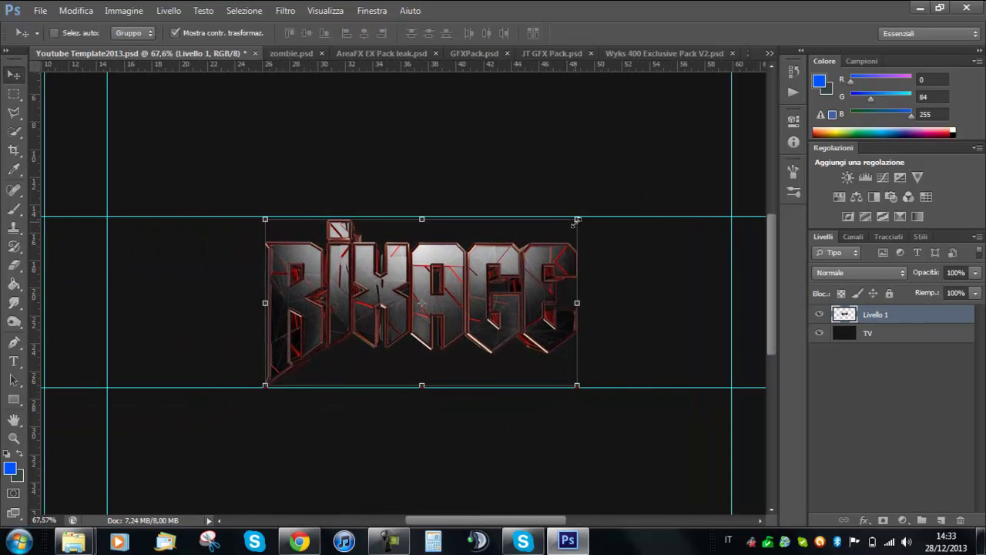
scroll(577, 221, "down", 2)
scroll(585, 300, "up", 3)
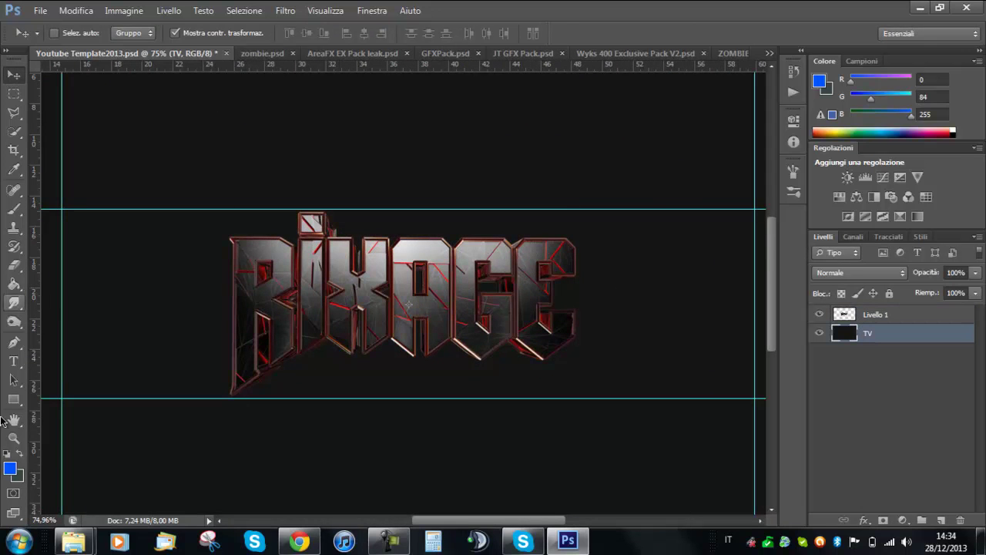
- Fill the TV background with black and place the zombie hands image left of RIXAGE
key("d")
key("alt+BackSpace")
left_click(734, 53)
mouse_move(231, 215)
left_mouse_down()
mouse_move(468, 523)
mouse_move(423, 524)
left_mouse_up()
left_click_drag(338, 287, 343, 296)
key("Return")
- Mirror a copy of the zombie hands horizontally and erase the layers' edges
scroll(497, 460, "right", 2)
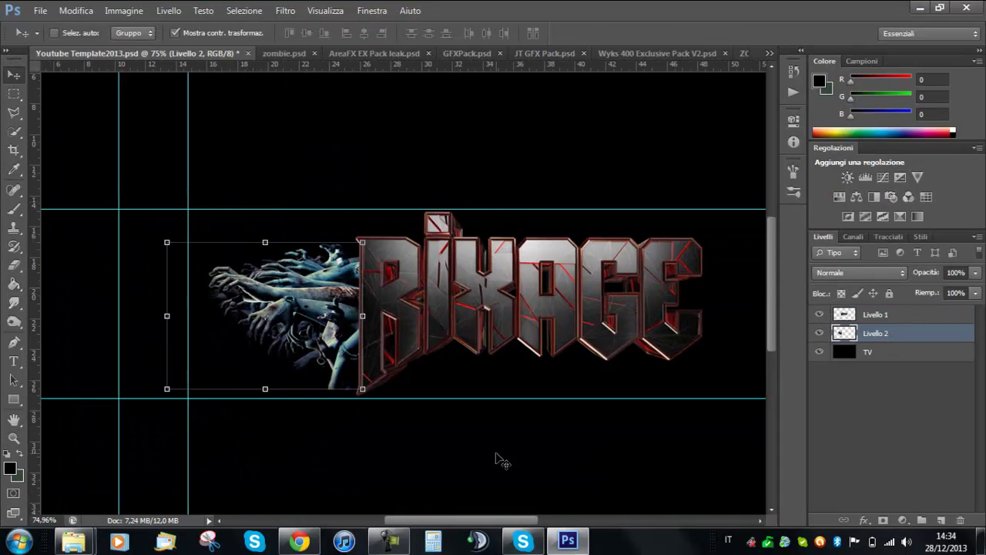
left_click(117, 11)
left_click(403, 440)
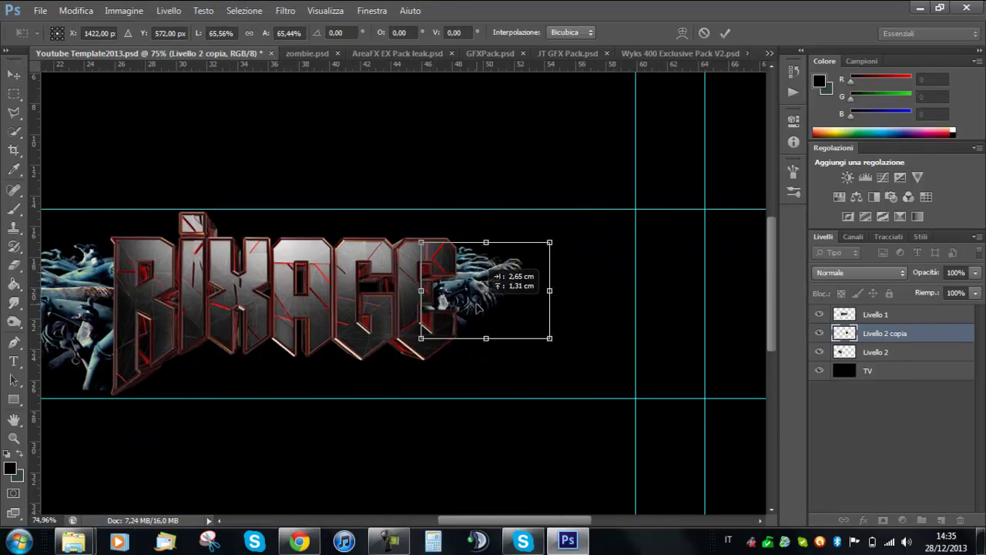
left_click_drag(475, 524, 408, 523)
left_click(875, 352)
key("e")
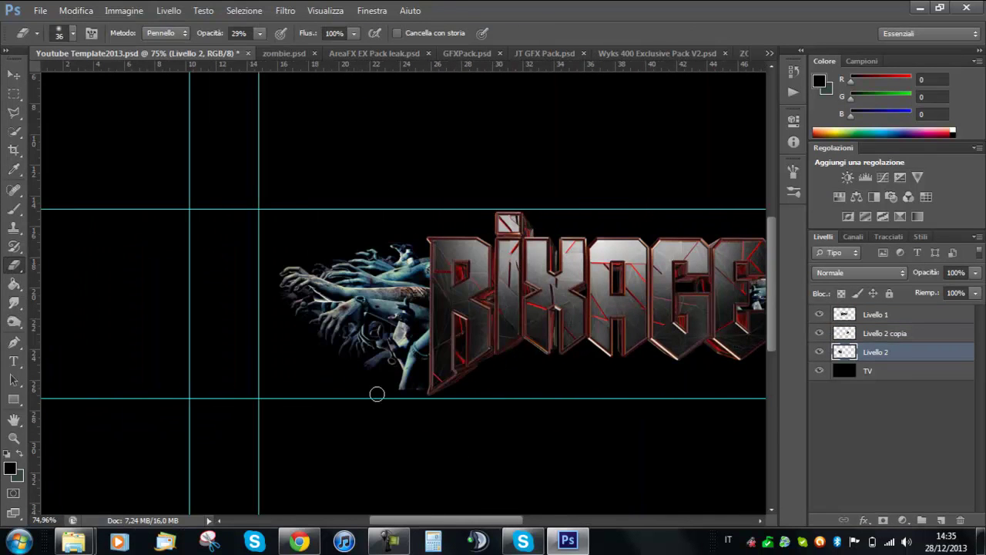
- Blend both zombie-hand layers as Schermo lineare (Aggiungi) and hide them
scroll(437, 393, "down", 2)
scroll(437, 394, "up", 2)
left_click(884, 333, "shift")
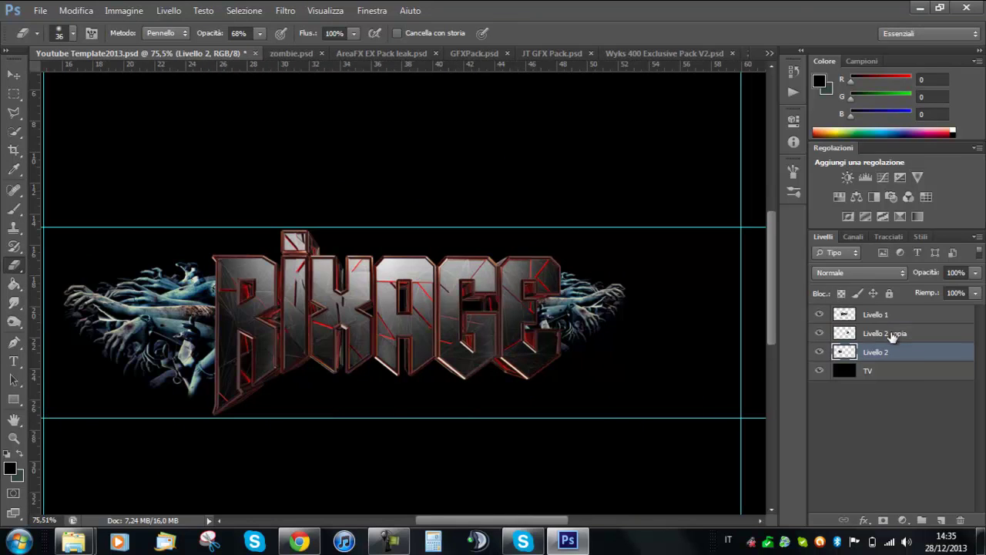
left_click(859, 272)
left_click(847, 154)
left_click(853, 431)
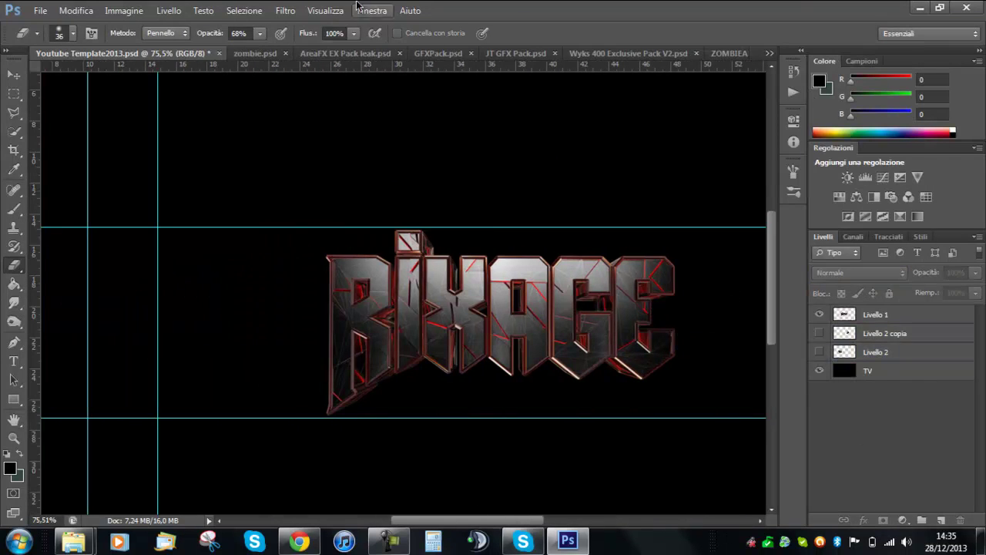
left_click(345, 54)
- Bring light-streak layer 27 into the template and add a copy extending the streaks across
scroll(982, 496, "down", 5)
key("v")
left_click_drag(400, 292, 612, 352)
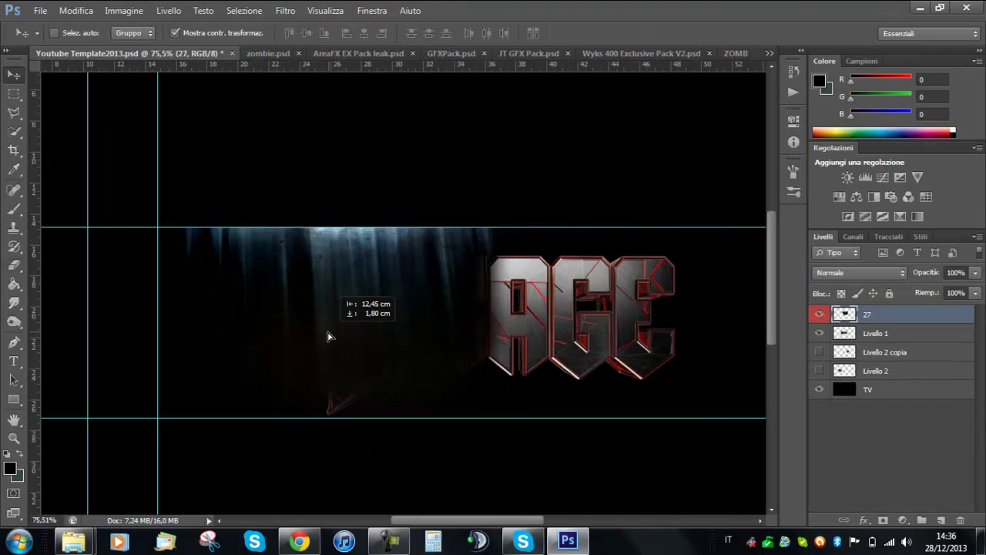
key("v")
left_click_drag(302, 229, 505, 273)
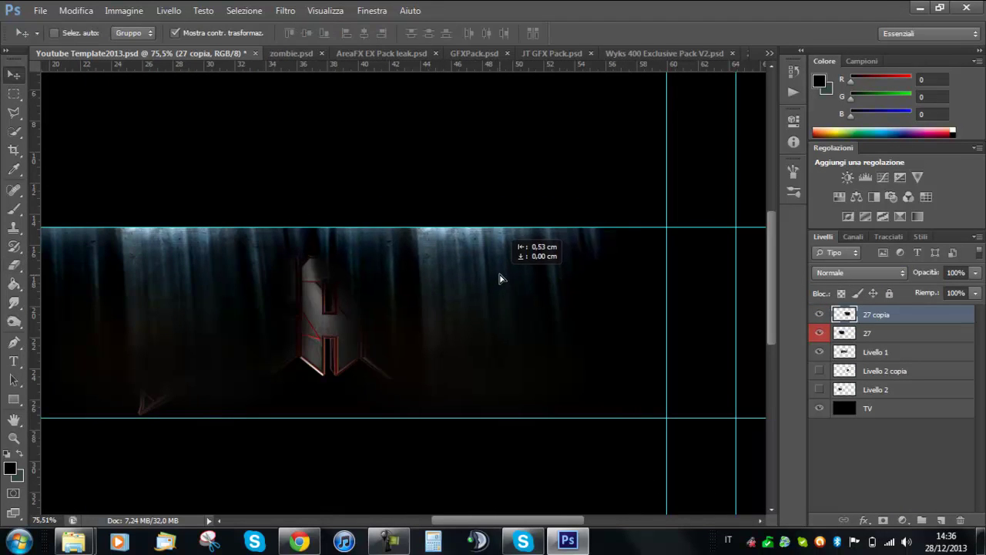
scroll(504, 274, "down", 2)
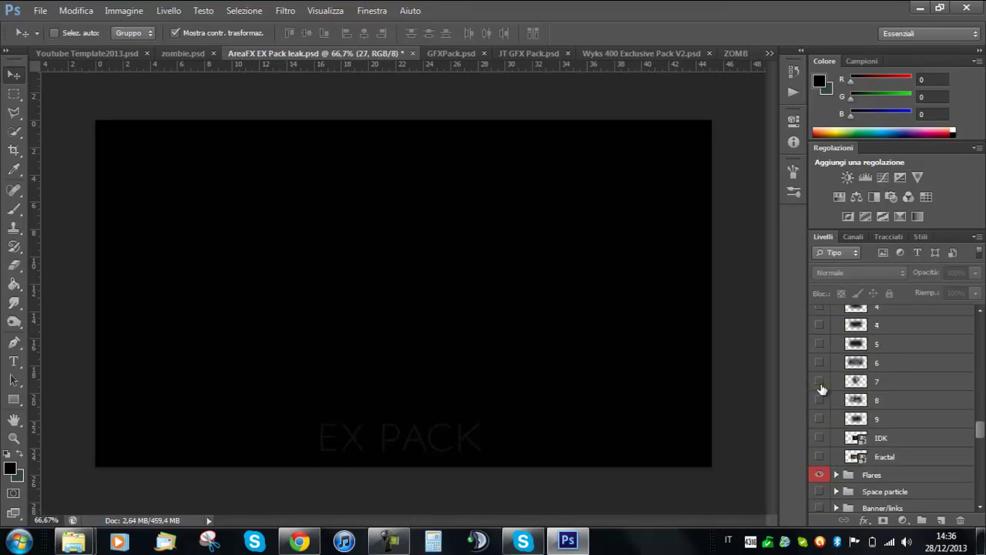
scroll(821, 389, "down", 5)
- Add grunge particle layer 8 in Scolora mode and erase its edges with a larger eraser
left_click(819, 353)
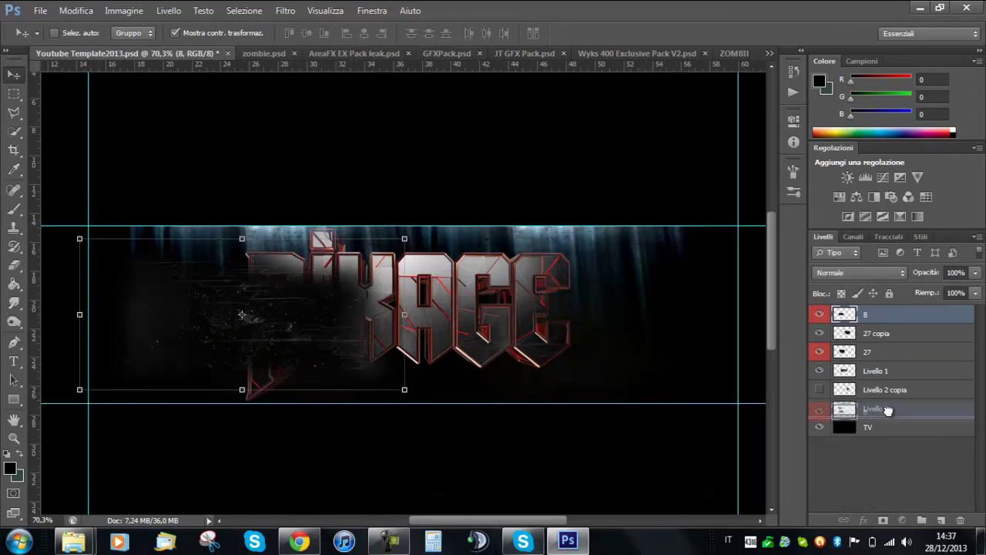
left_click(859, 273)
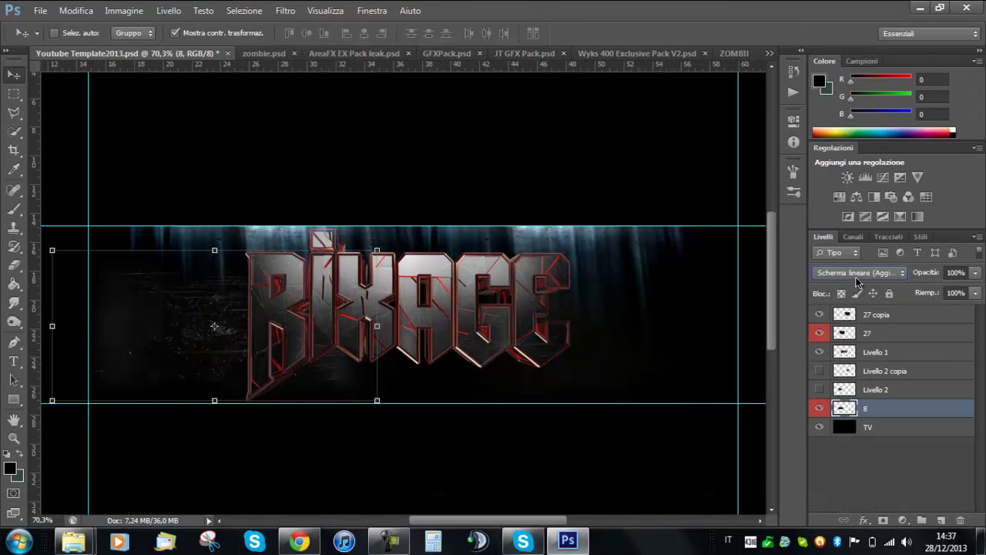
scroll(856, 273, "up", 2)
left_click_drag(408, 520, 377, 523)
right_click(218, 284)
left_click(259, 33)
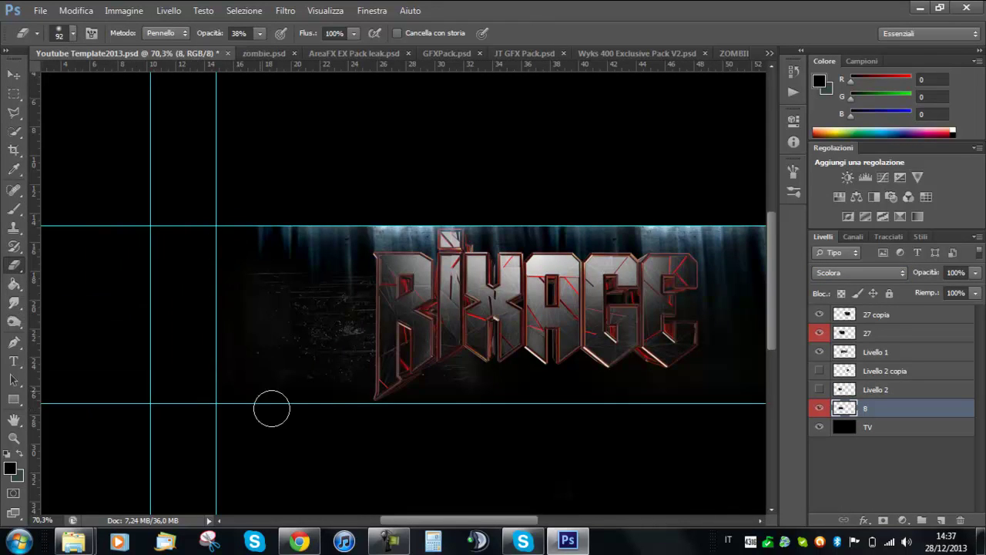
scroll(550, 429, "right", 3)
- Duplicate particle layer 8, rotate the copy 180° and move it across the banner
key("ctrl+j")
left_click(76, 10)
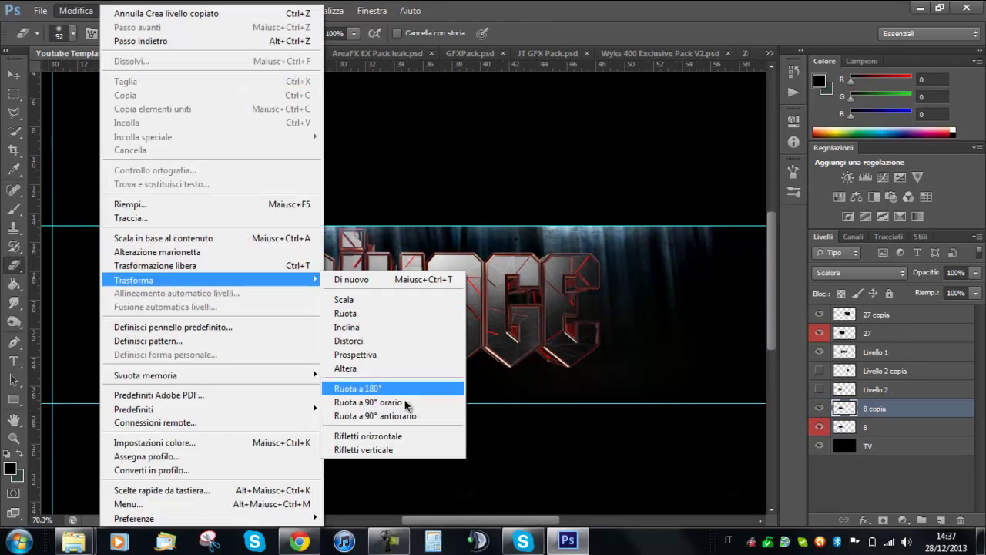
left_click(418, 385)
key("v")
left_click_drag(281, 307, 616, 307)
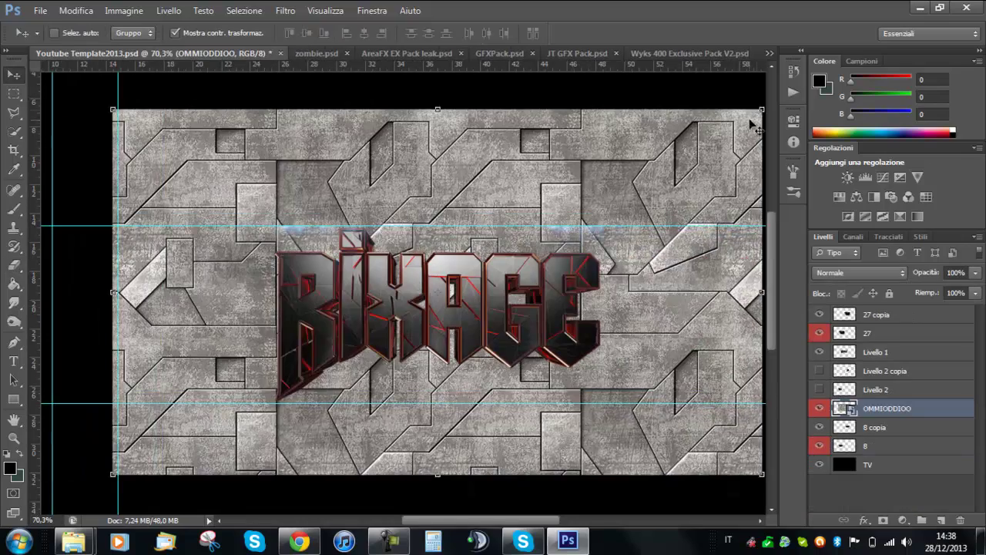
- Scale the OMMIODDIOO texture to the title width and centre it over RIXAGE
left_click_drag(761, 110, 463, 304)
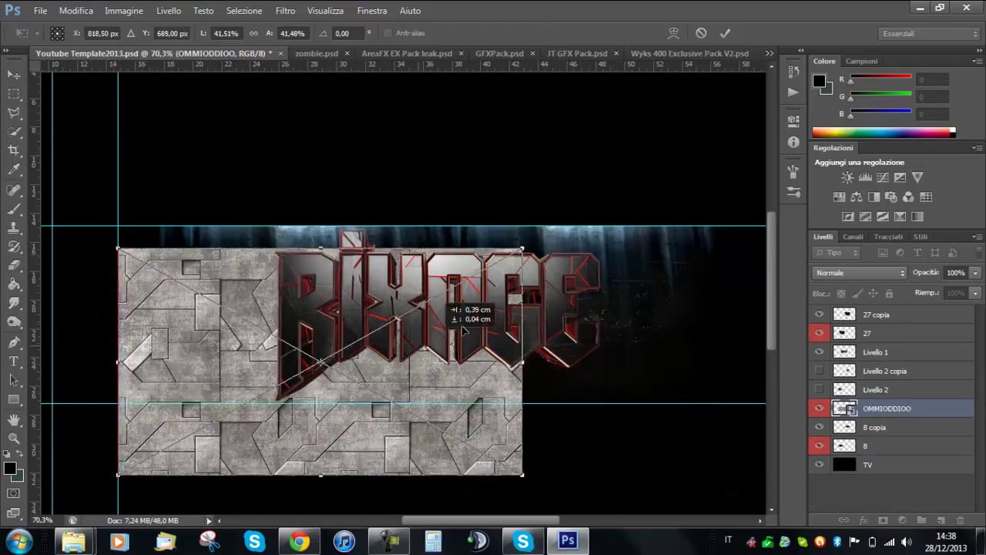
left_click_drag(308, 424, 432, 308)
left_click_drag(671, 189, 649, 202)
key("Return")
- Clip the texture to the RIXAGE letters and set its opacity to 35%
right_click(875, 414)
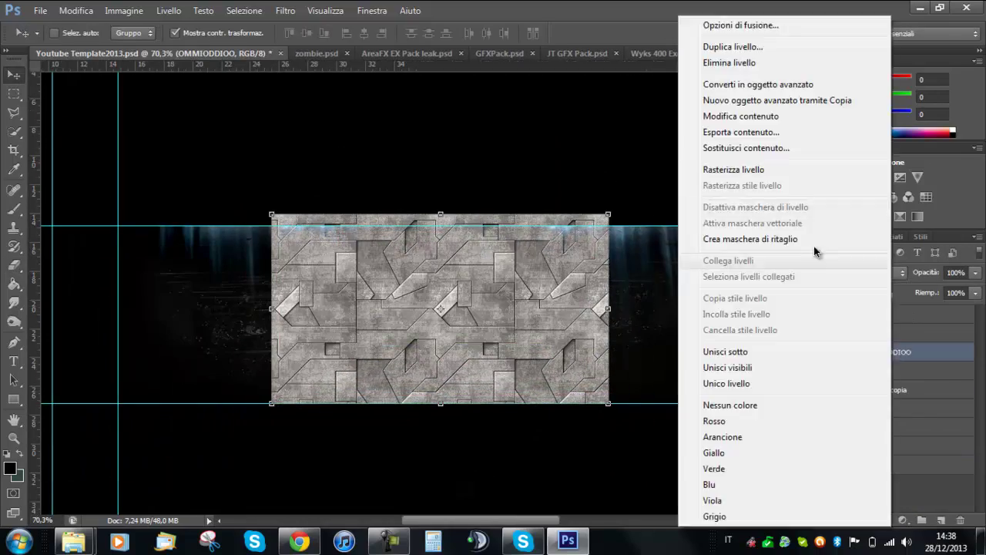
left_click(870, 363)
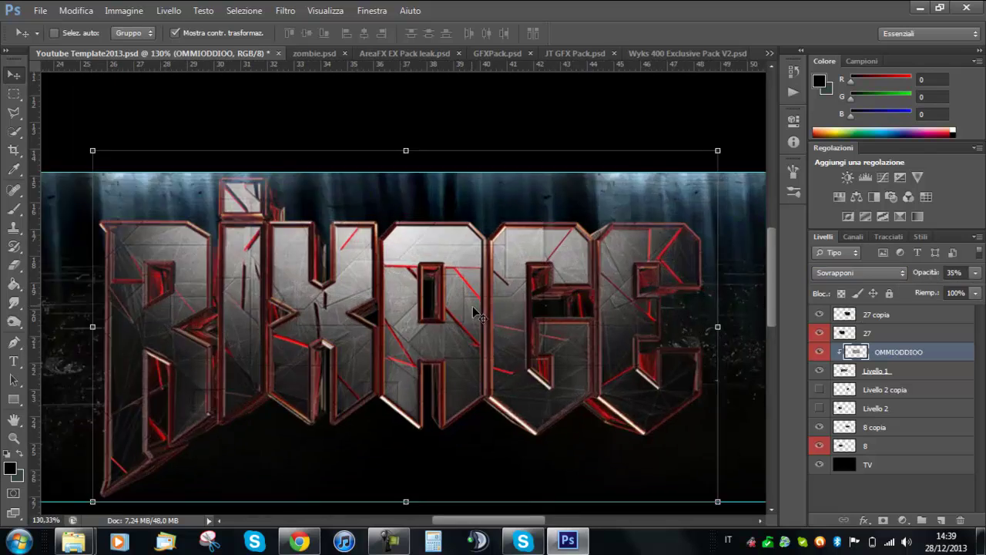
left_click_drag(918, 289, 971, 291)
- Hide Texture 1 and set the Stocks layer to Schiarisci at 40% opacity
key("ctrl+Tab")
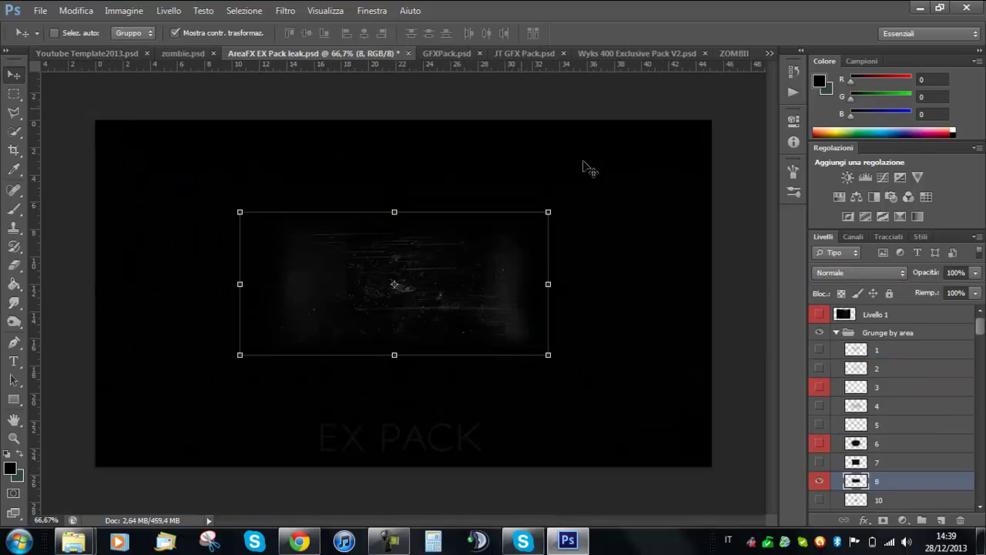
key("ctrl+Tab")
left_click(822, 323)
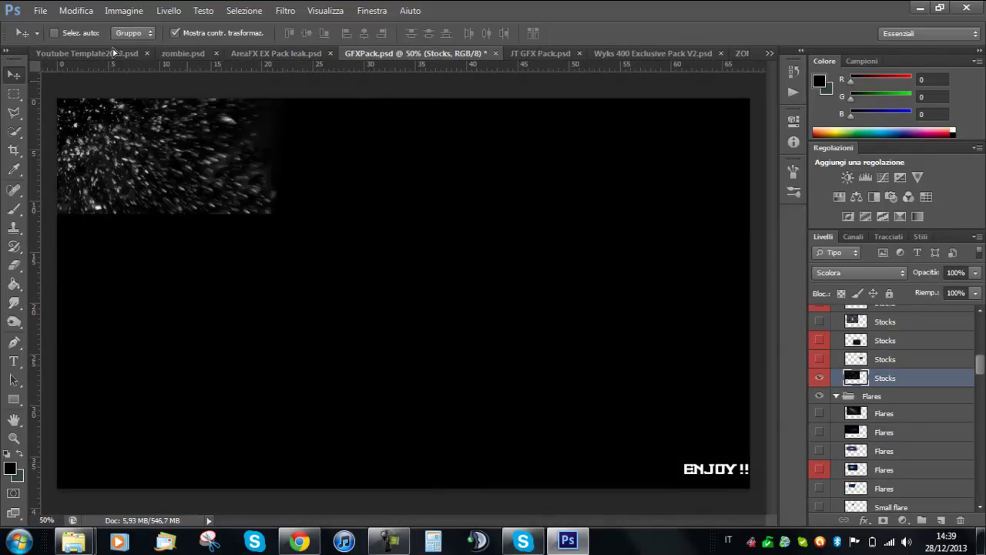
key("shift+minus")
scroll(626, 336, "down", 2)
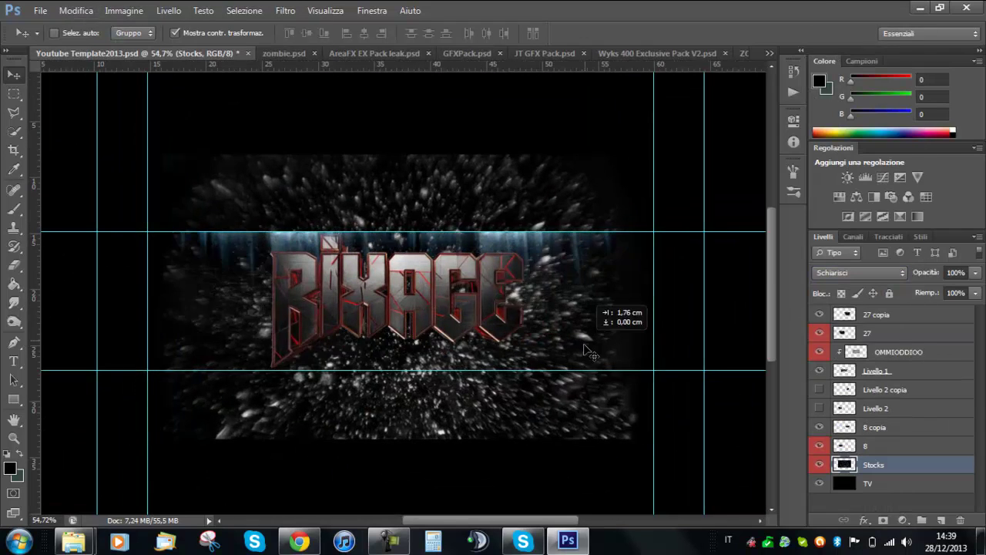
left_click_drag(974, 272, 936, 297)
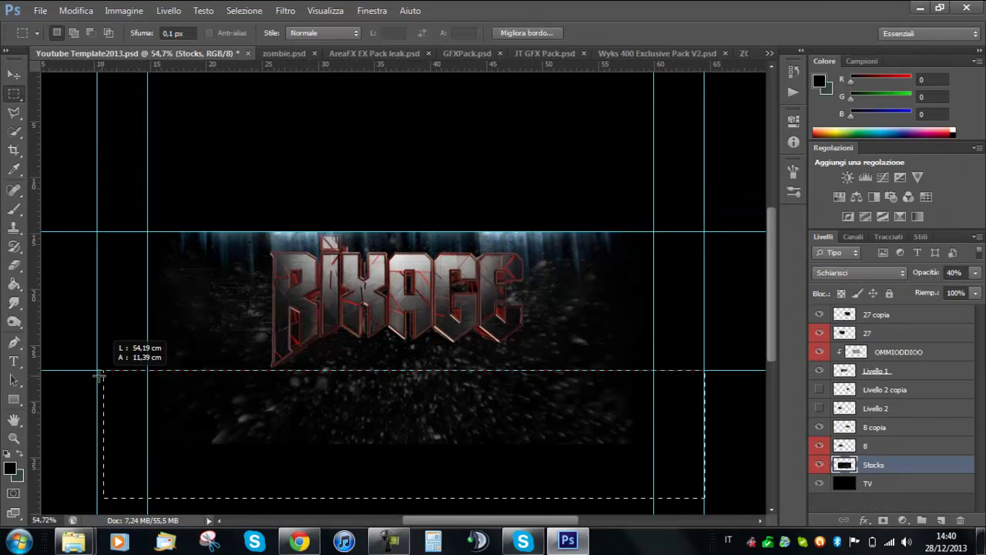
- Delete the particles below the banner strip and nudge the layer into place
key("Delete")
key("ctrl+d")
key("v")
key("ctrl+plus")
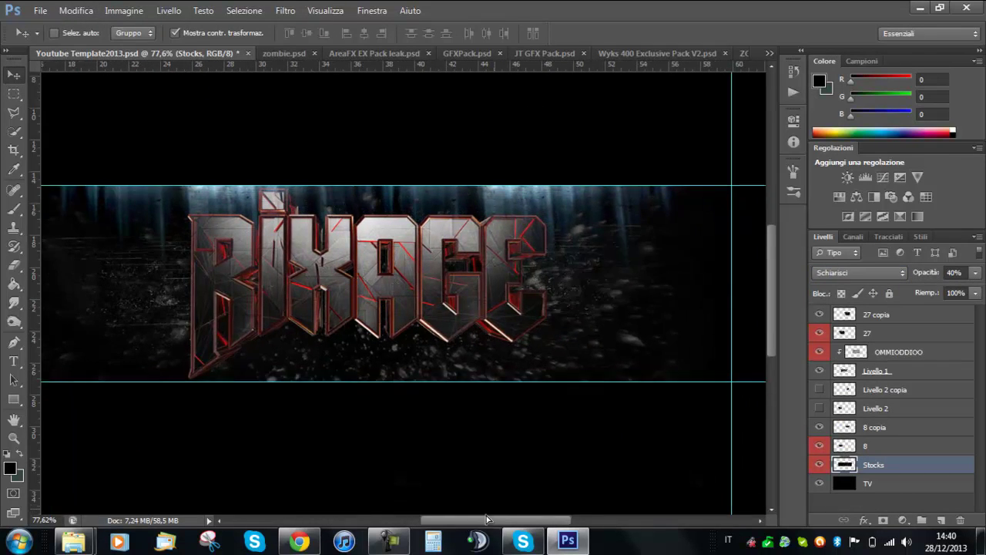
scroll(747, 336, "down", 2)
left_click_drag(558, 345, 562, 349)
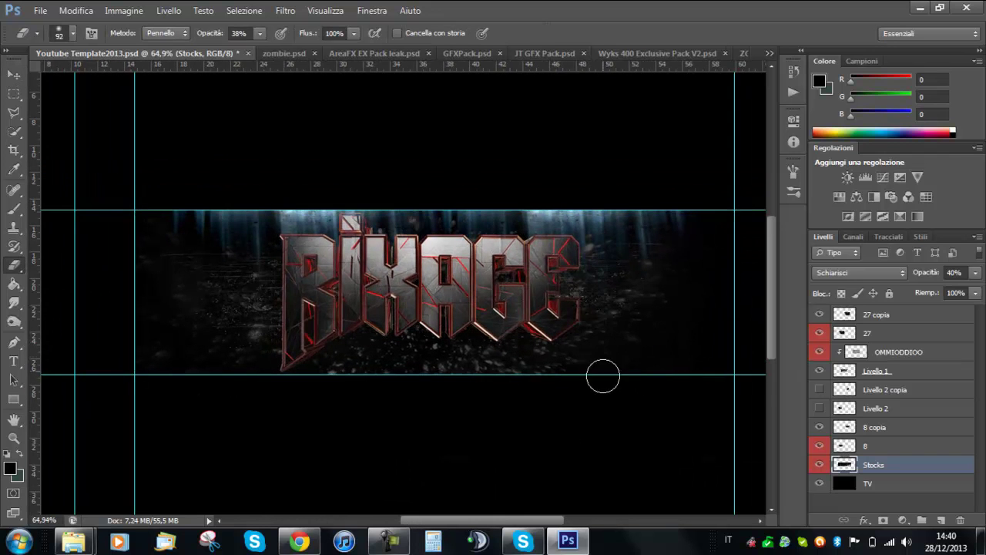
- Bring a zombie from zombie.psd under layer 27, shrinking it beside the R
left_click(284, 53)
left_click(819, 378)
key("v")
left_click_drag(362, 285, 300, 127)
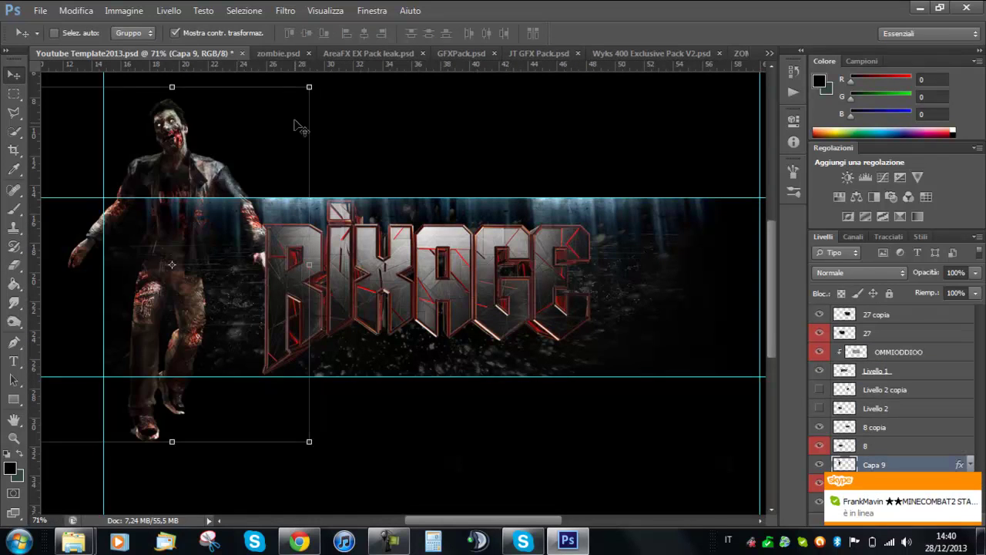
key("ctrl+t")
left_click_drag(309, 86, 249, 162)
left_click_drag(888, 323, 882, 345)
mouse_move(250, 162)
left_mouse_down()
mouse_move(269, 199)
mouse_move(229, 283)
mouse_move(263, 297)
left_mouse_up()
key("Return")
scroll(246, 293, "up", 2)
key("Return")
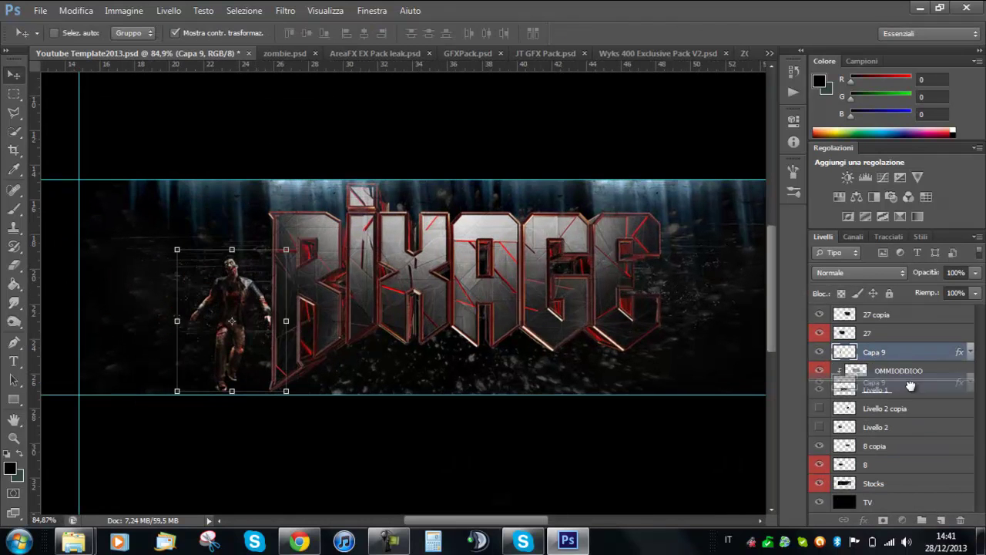
- Add a second zombie, scaled and tilted, left of the logo
left_click(284, 53)
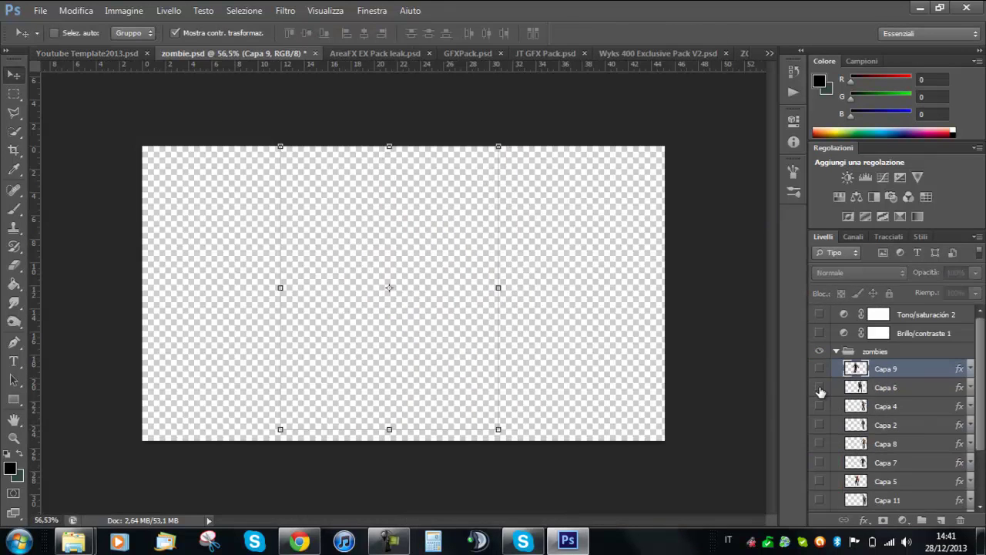
left_click_drag(501, 269, 231, 324)
key("ctrl+t")
mouse_move(203, 159)
left_mouse_down()
mouse_move(193, 318)
mouse_move(336, 258)
left_mouse_up()
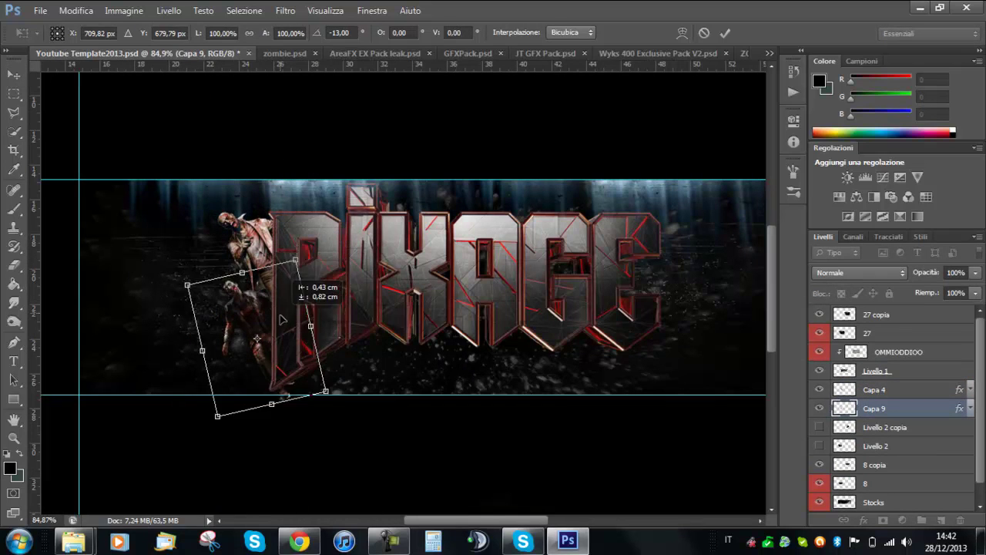
key("Return")
left_click_drag(296, 234, 297, 240)
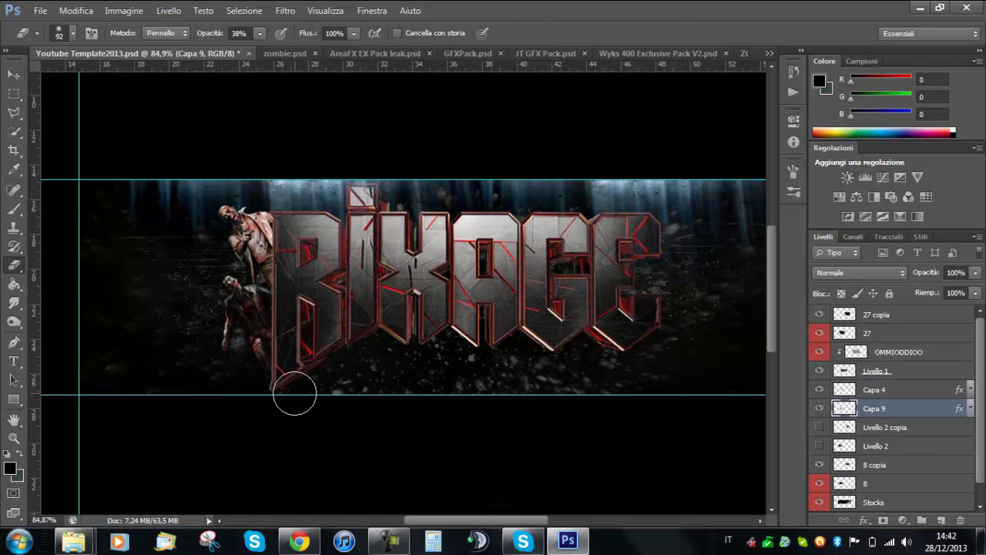
- Add a third zombie, rotated and placed beside the E
left_click(284, 53)
left_click(819, 406)
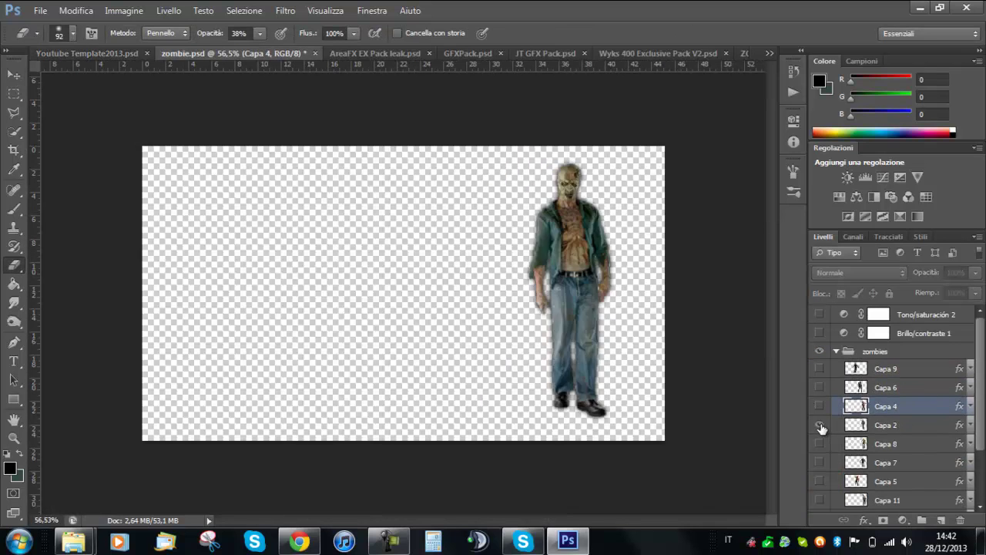
left_click(819, 481)
key("v")
left_click_drag(216, 293, 394, 255)
key("ctrl+t")
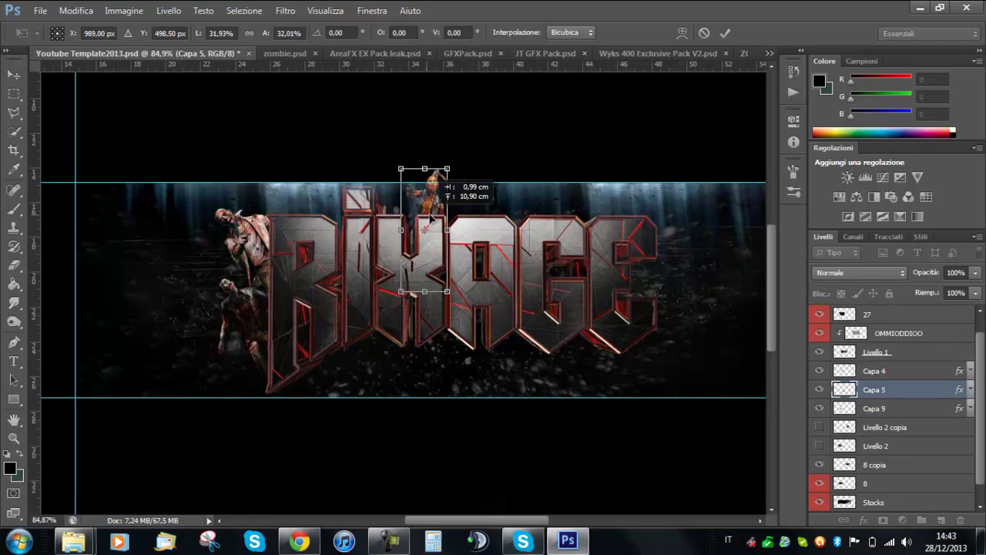
left_click_drag(659, 262, 676, 202)
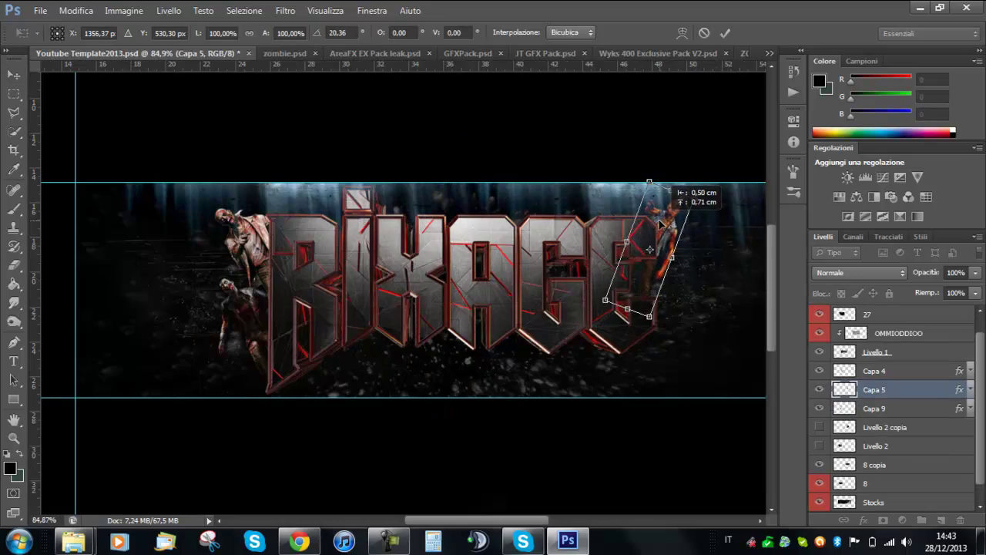
key("Return")
scroll(656, 220, "up", 3)
scroll(625, 318, "down", 3)
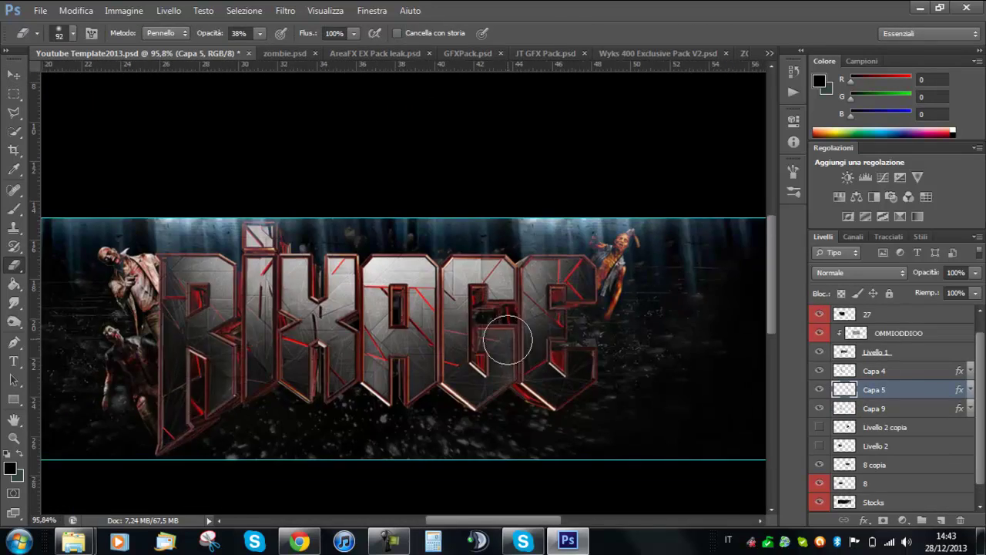
- In zombie.psd, hide the used third zombie and reveal another figure
key("v")
scroll(540, 330, "down", 1)
left_click(283, 53)
left_click(819, 445)
left_click(819, 502)
- Open the extra zombie images, resize them and move them to the top of the stack
key("ctrl+o")
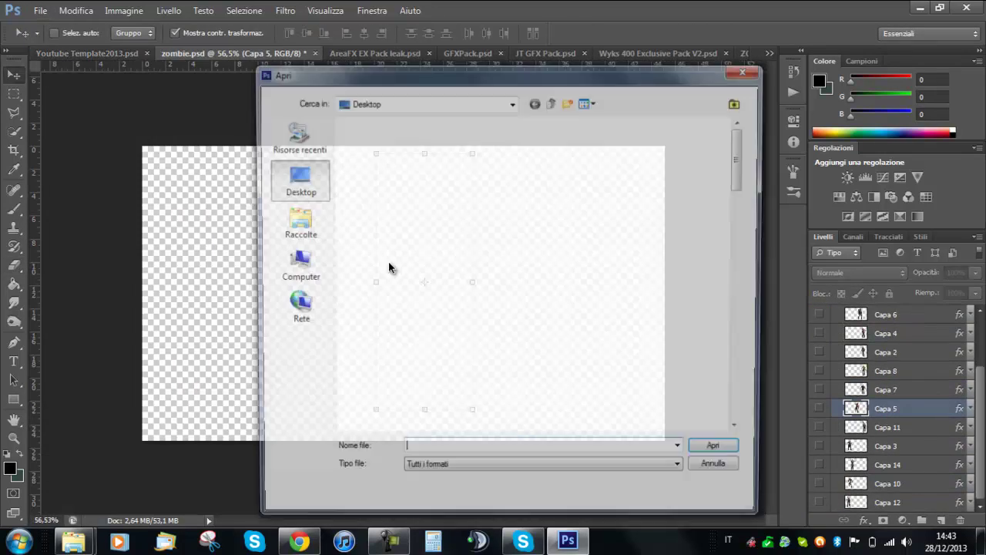
double_click(631, 254)
left_click(717, 454)
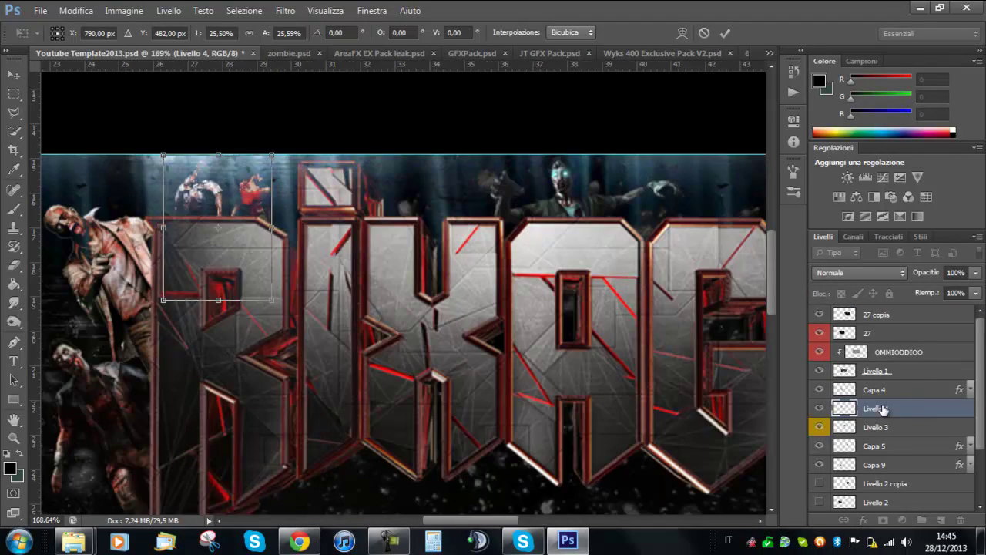
key("Return")
left_click_drag(883, 409, 861, 322)
- Marquee and delete the new zombies' lower bodies so they peek over the letters
scroll(238, 209, "up", 3)
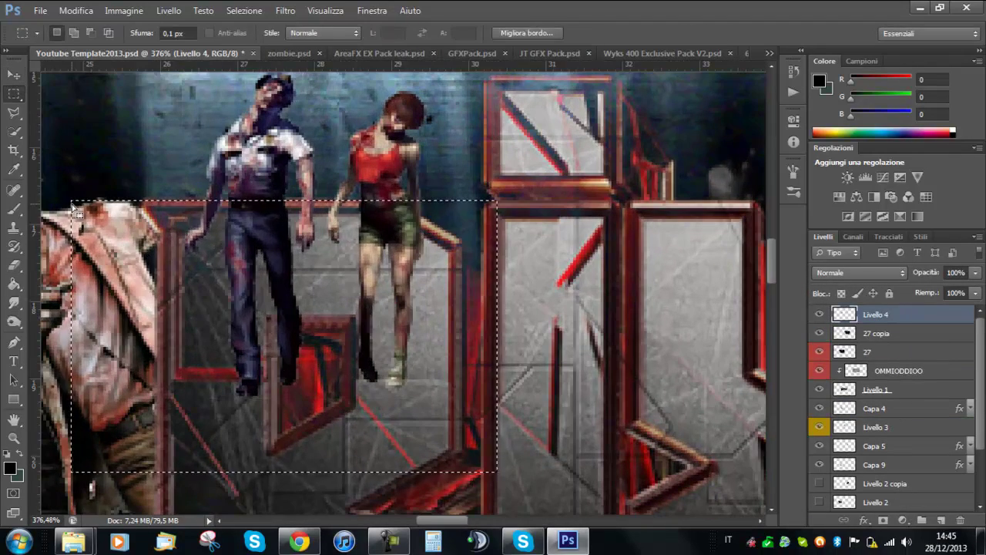
key("Delete")
left_click(76, 10)
left_click(185, 37)
left_click_drag(146, 427, 306, 199)
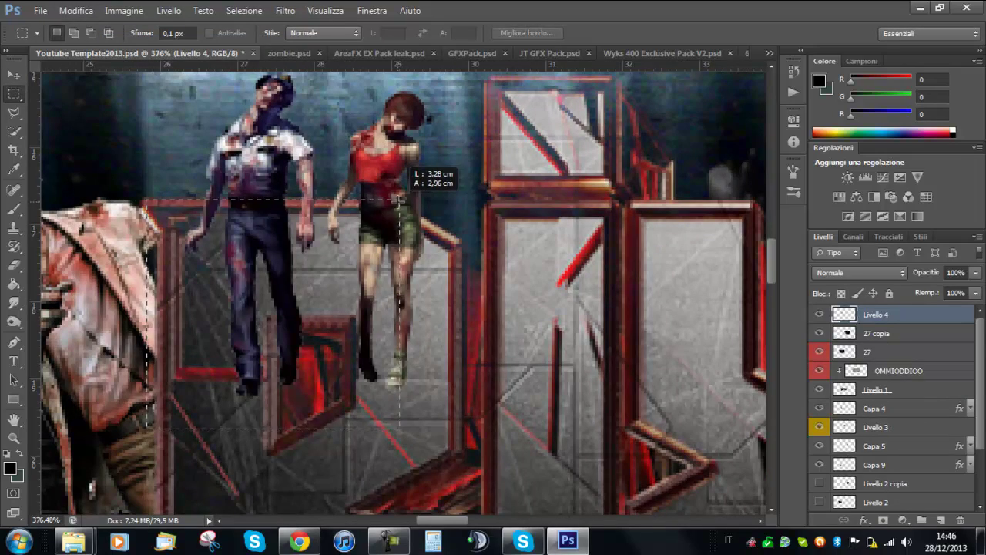
left_click_drag(399, 199, 399, 199)
key("Delete")
key("ctrl+d")
- Reduce the eraser size and opacity, then select the Livello 2 layer
left_click(72, 33)
left_click(261, 34)
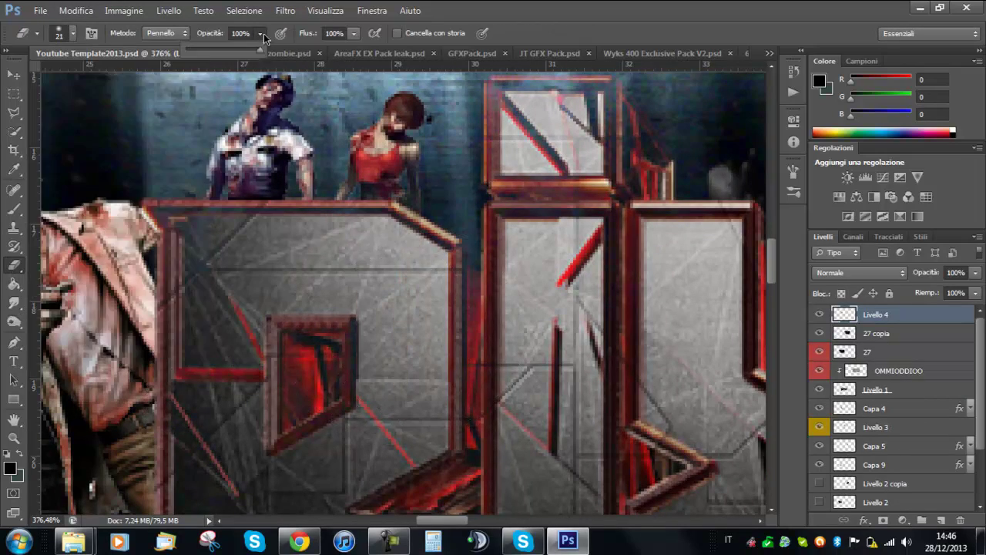
key("v")
scroll(428, 258, "down", 5)
scroll(429, 308, "up", 2)
scroll(894, 385, "down", 2)
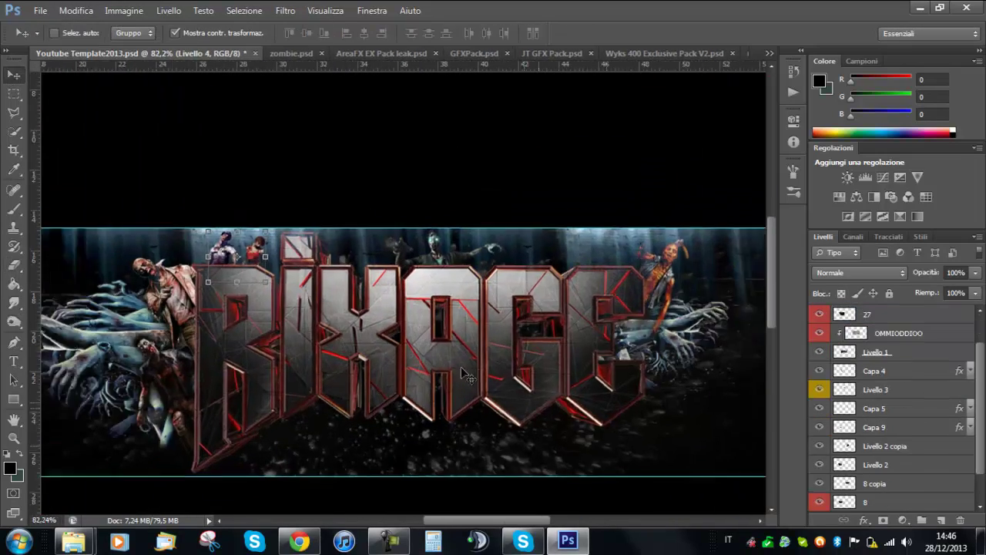
left_click(873, 465)
key("ctrl+plus")
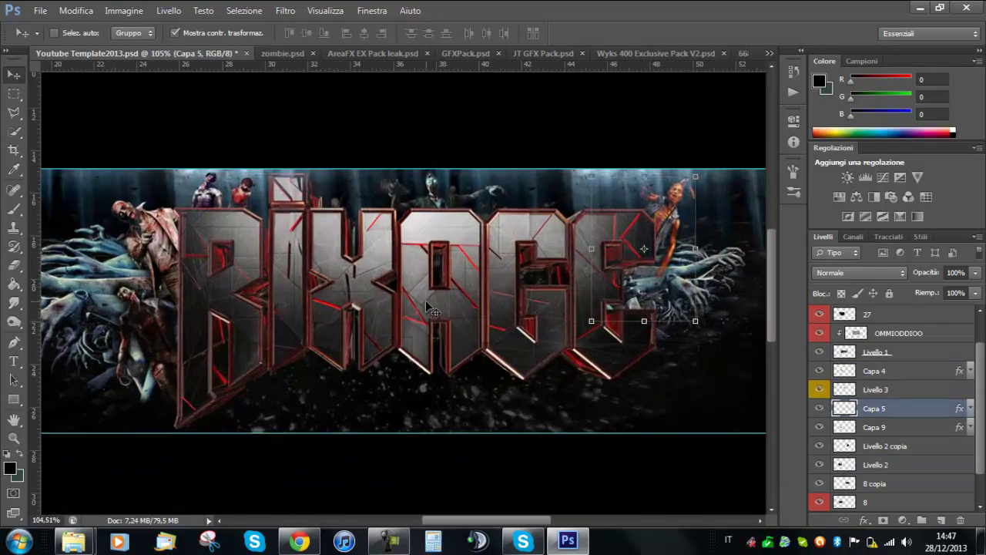
- Drag the Capa 7 zombie from zombie.psd to the banner's right side
key("ctrl+Tab")
left_click(820, 390)
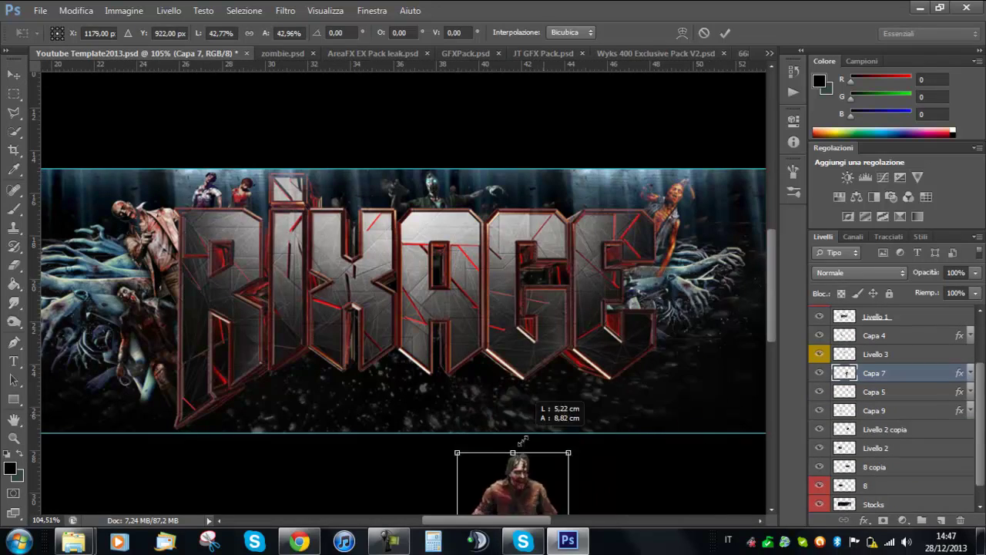
left_click_drag(856, 389, 667, 325)
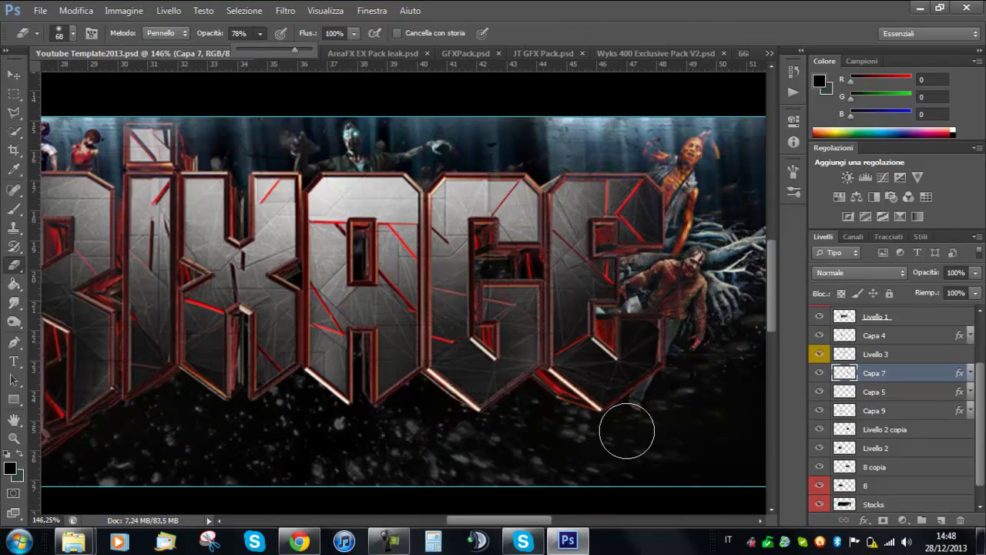
key("ctrl+minus")
key("ctrl+minus")
key("ctrl+Tab")
key("ctrl+Tab")
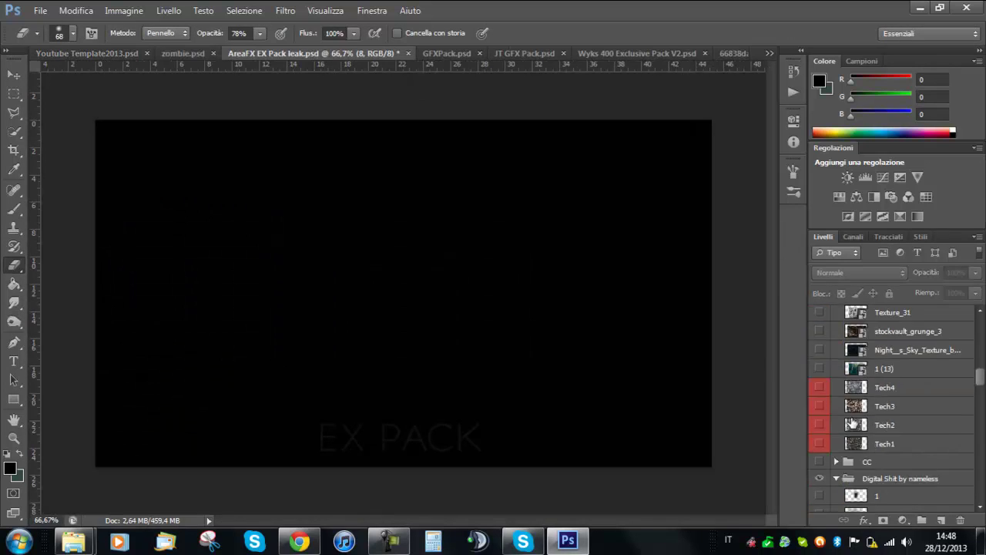
- Bring the Stocks particles into the banner, scale them to the strip and spread copies across
left_click(819, 424)
key("ctrl+Tab")
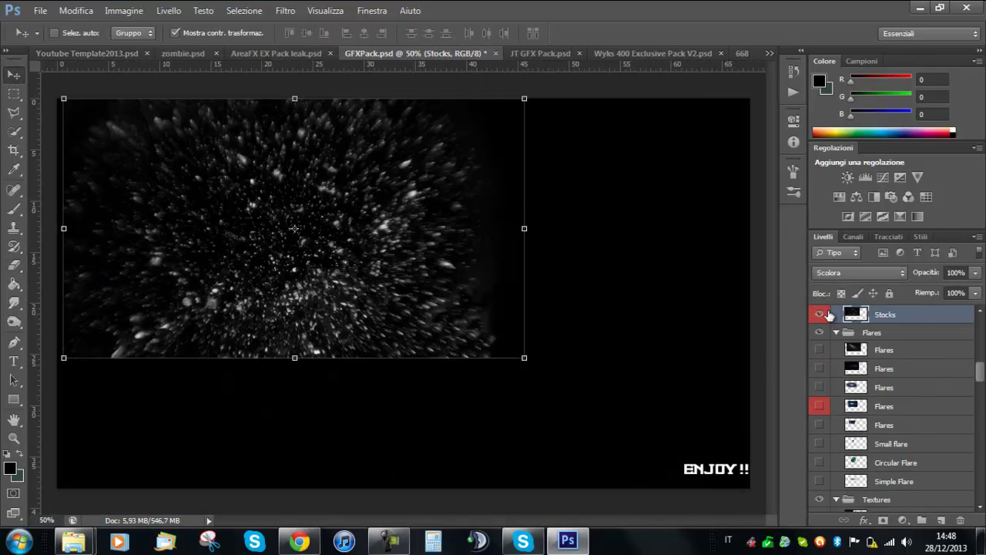
mouse_move(829, 315)
left_mouse_down()
mouse_move(348, 233)
mouse_move(348, 198)
left_mouse_up()
left_click_drag(416, 136, 354, 179)
key("Return")
left_click_drag(290, 272, 291, 271)
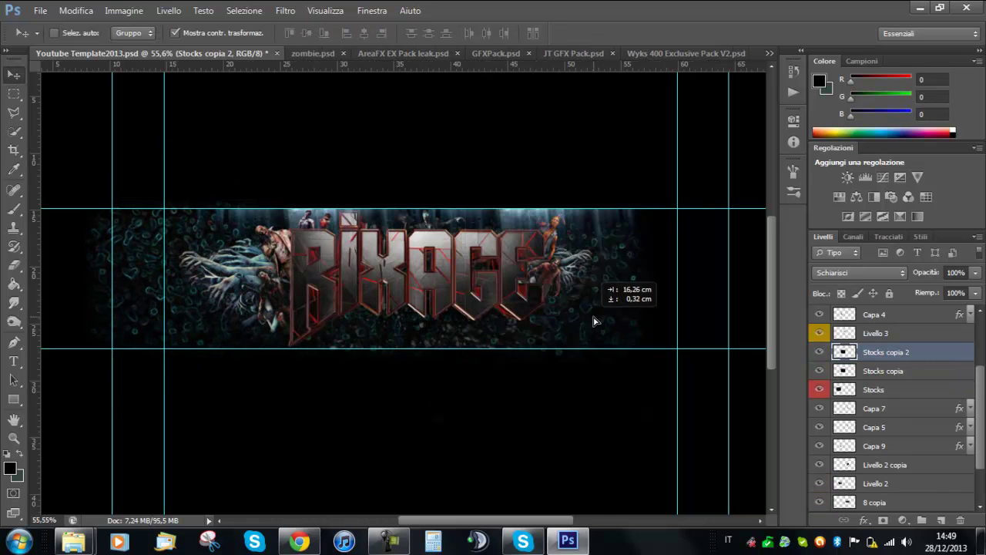
left_click_drag(609, 322, 566, 280)
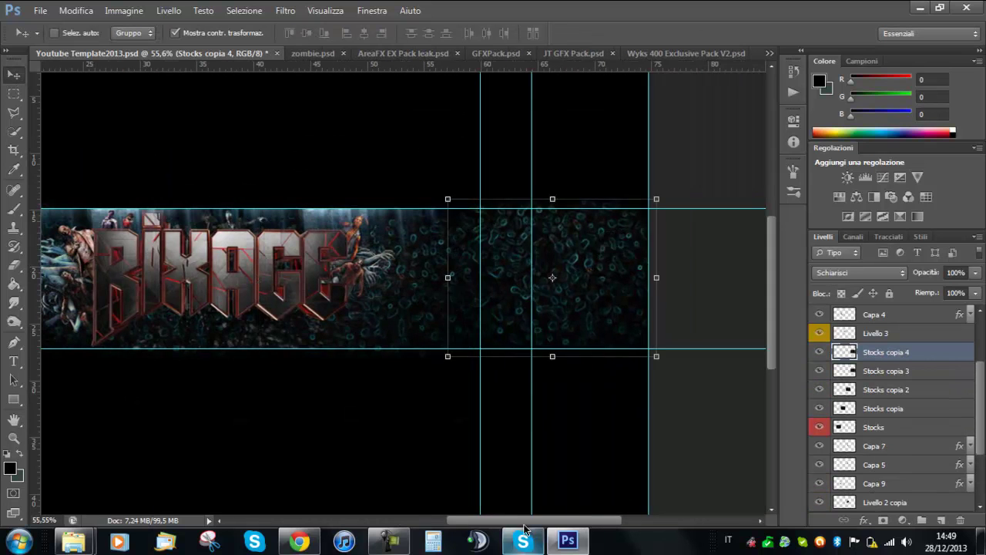
left_click_drag(524, 462, 320, 341)
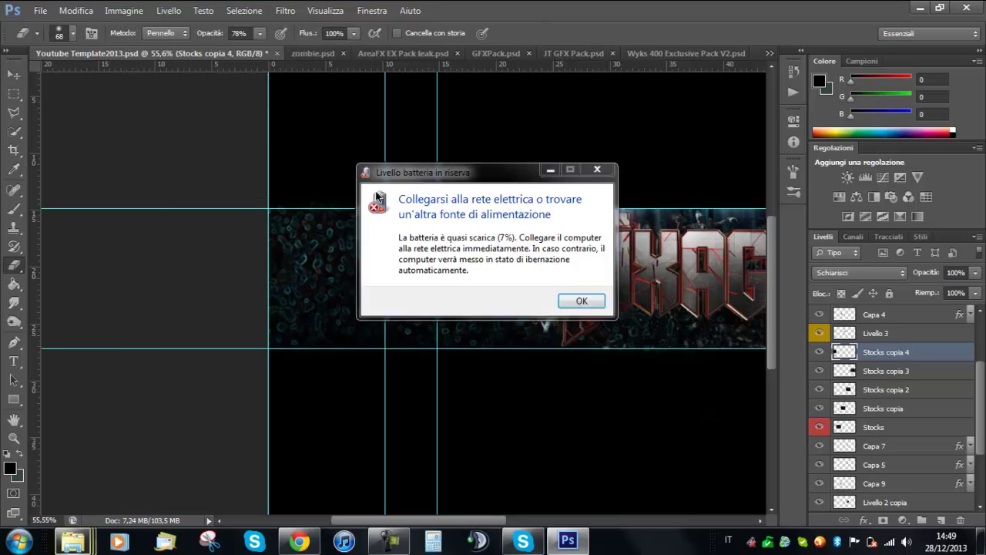
- Dismiss the battery warning and merge the selected Stocks layers via the layer context menu
left_click(578, 299)
left_click(879, 428, "shift")
right_click(886, 408)
left_click(745, 201)
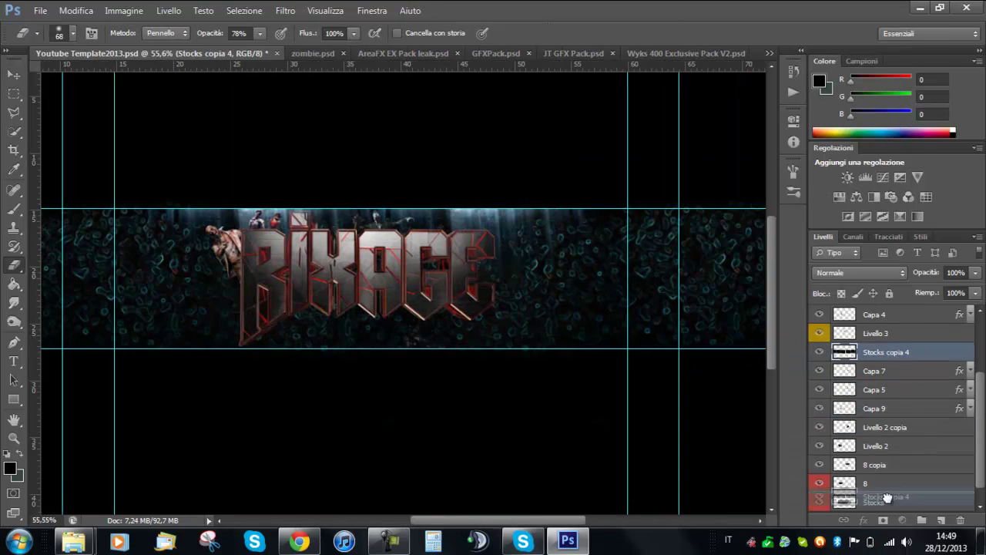
scroll(602, 392, "up", 3)
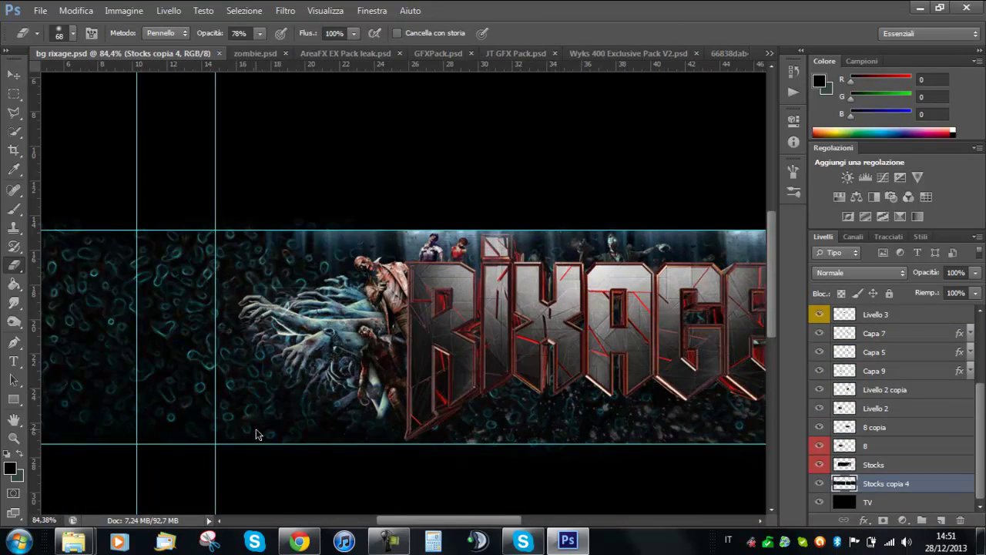
- Select a strip along the banner's bottom edge with the rectangular marquee
key("m")
left_click_drag(141, 137, 220, 220)
left_click_drag(660, 490, 14, 440)
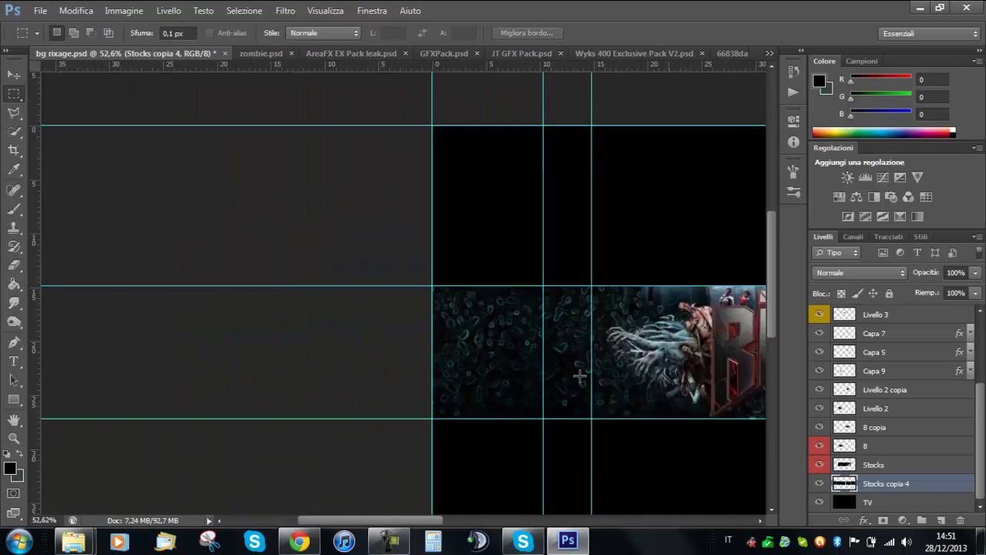
left_click(976, 273)
scroll(529, 424, "up", 2)
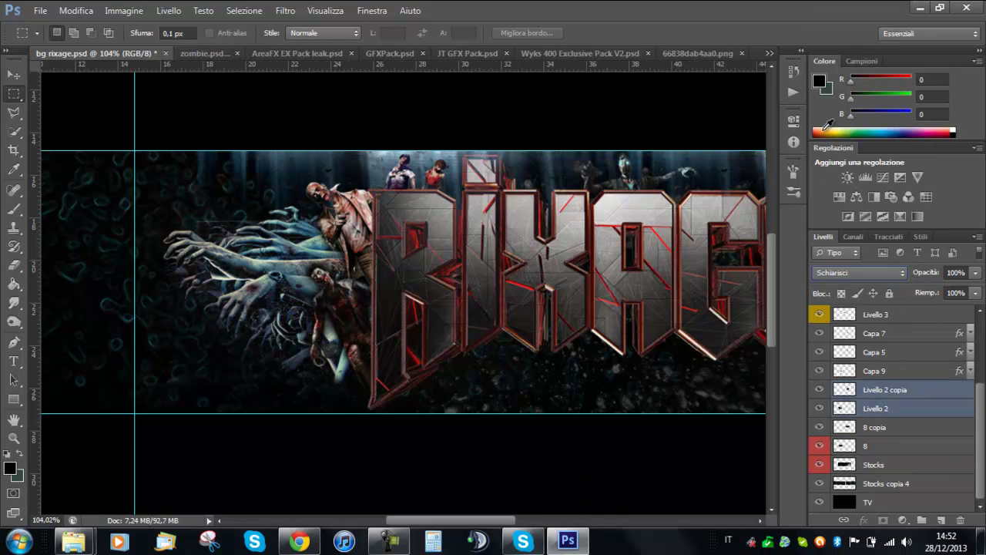
- Set layers 8 and 8 copia to Lighten blending, then bring up the AreaFX EX Pack leak document
left_click(464, 339, "ctrl")
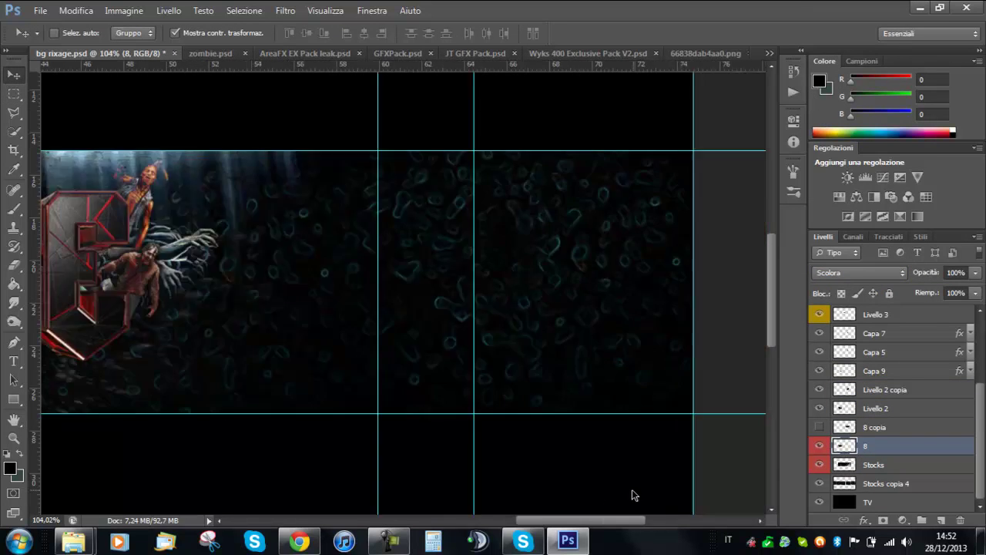
left_click(870, 428, "ctrl")
left_click(859, 272)
left_click(838, 115)
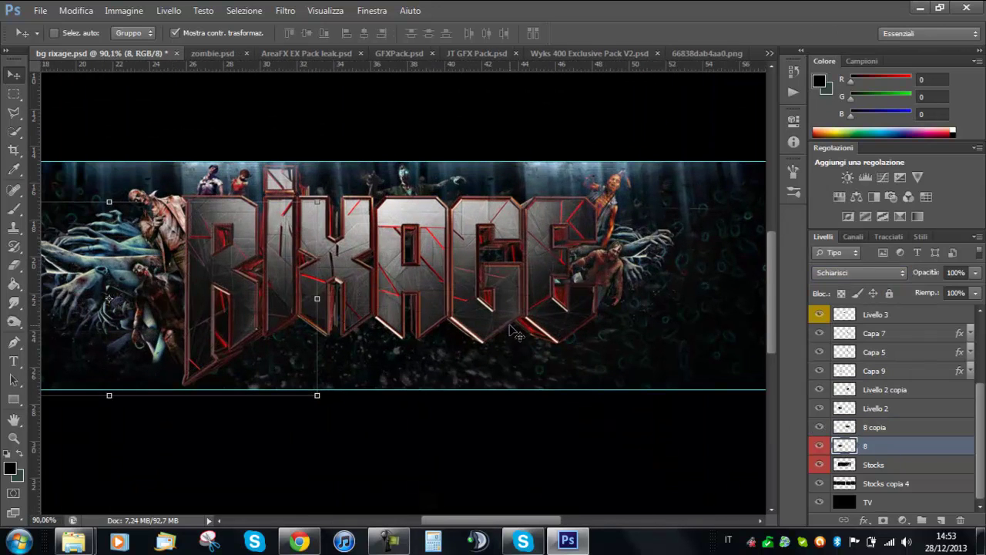
left_click(304, 53)
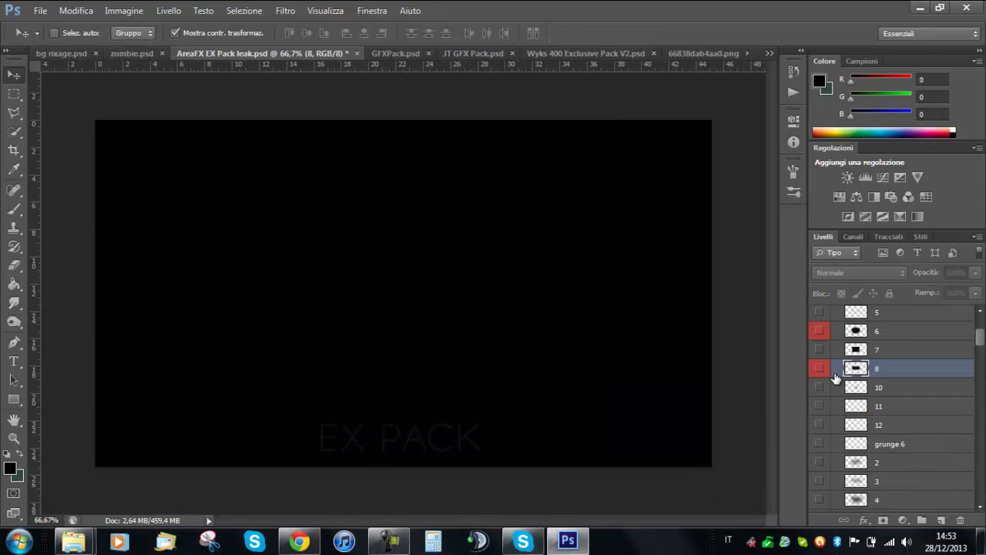
- Bring crack texture layer 3 into the banner, scale it to 112%, and place it beneath the letters
left_click_drag(836, 377, 134, 141)
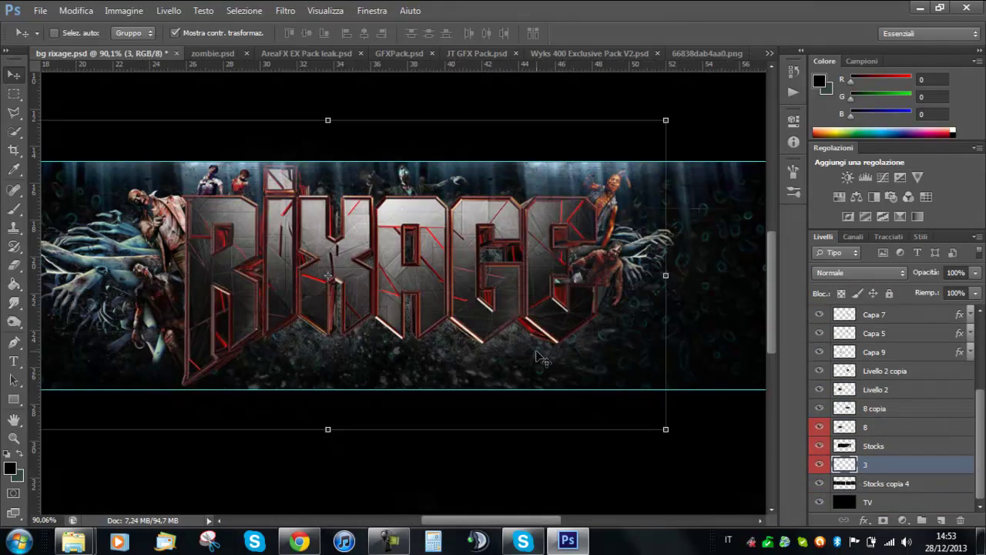
left_click_drag(540, 357, 540, 354)
left_click_drag(665, 120, 676, 101)
left_click_drag(524, 247, 527, 257)
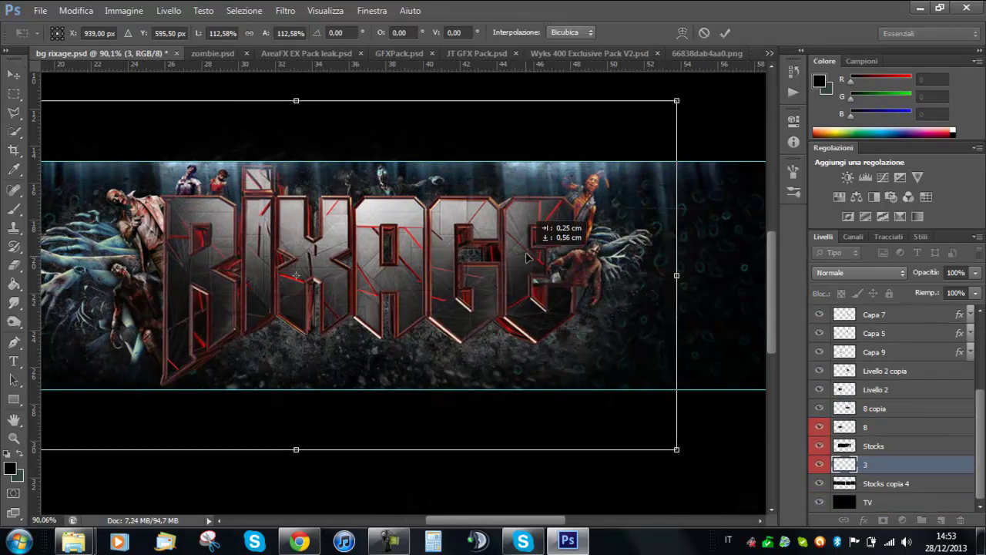
key("Return")
left_click_drag(436, 412, 451, 316)
- Adjust the texture's Hue/Saturation, enlarge the eraser, and shift the texture slightly
key("ctrl+u")
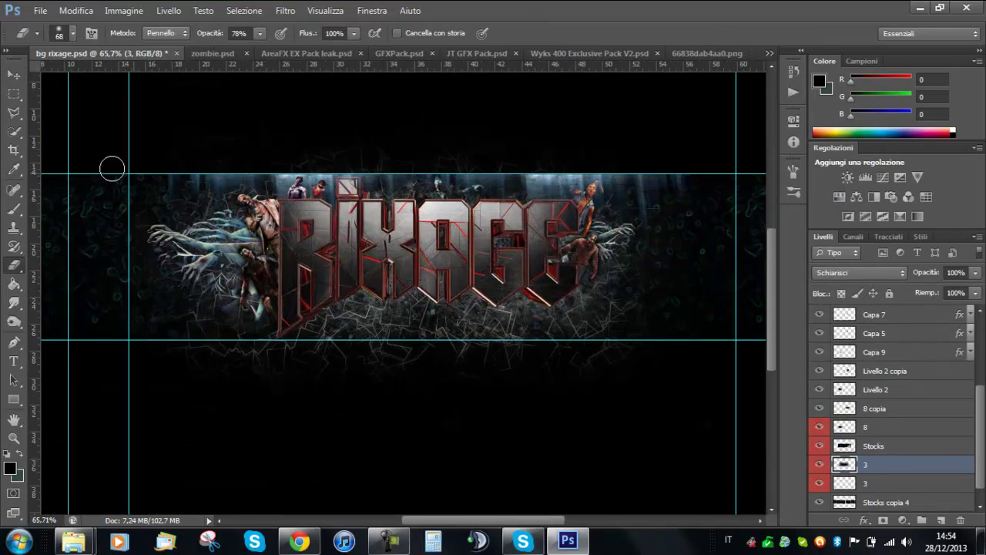
right_click(111, 168)
left_click(261, 33)
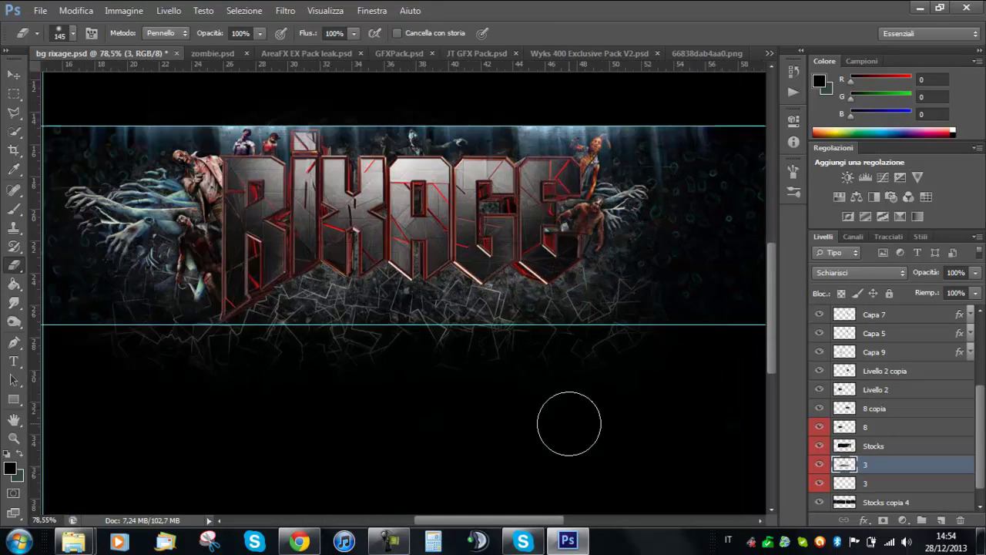
key("v")
left_click_drag(619, 368, 624, 368)
left_click(859, 272)
- Set the crack texture to Lighten and add a red Gradient Overlay at 18% opacity
left_click(832, 107)
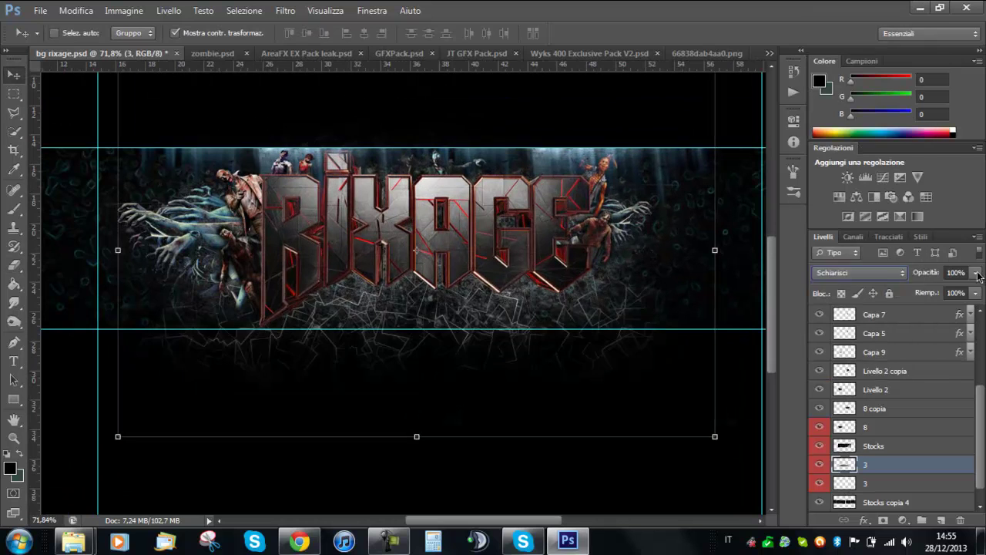
double_click(889, 465)
left_click(598, 398)
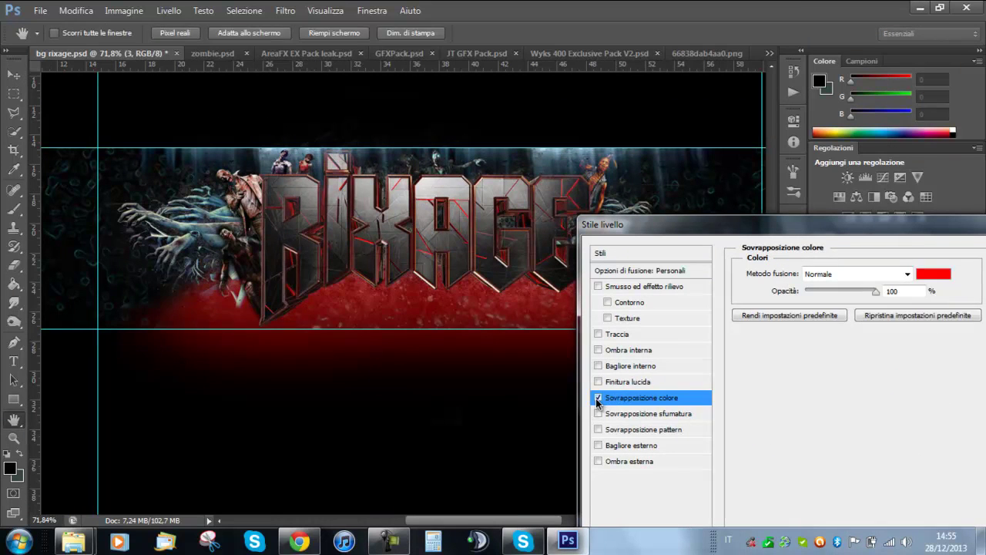
left_click(885, 307)
left_click(890, 380)
left_click(884, 307)
left_click_drag(884, 291, 821, 293)
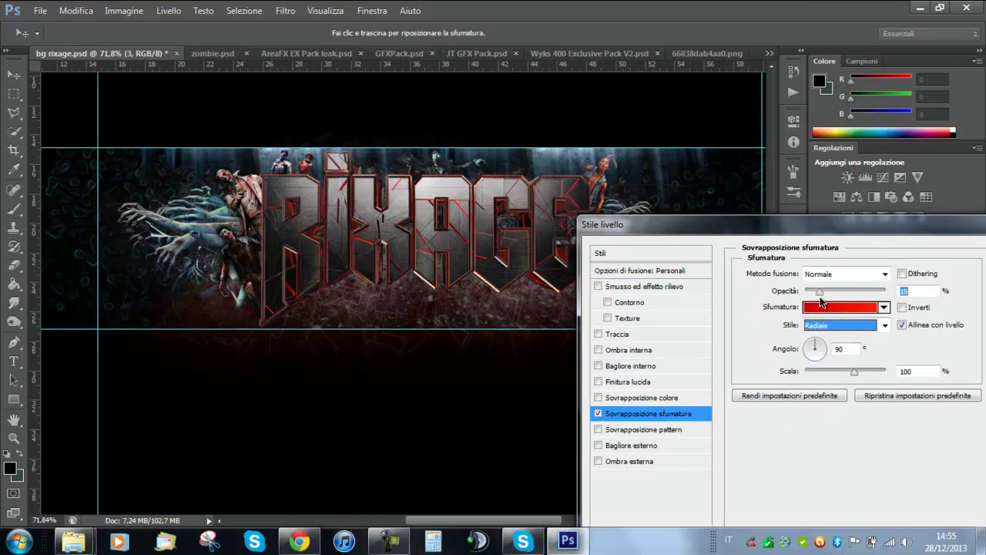
left_click_drag(832, 235, 694, 235)
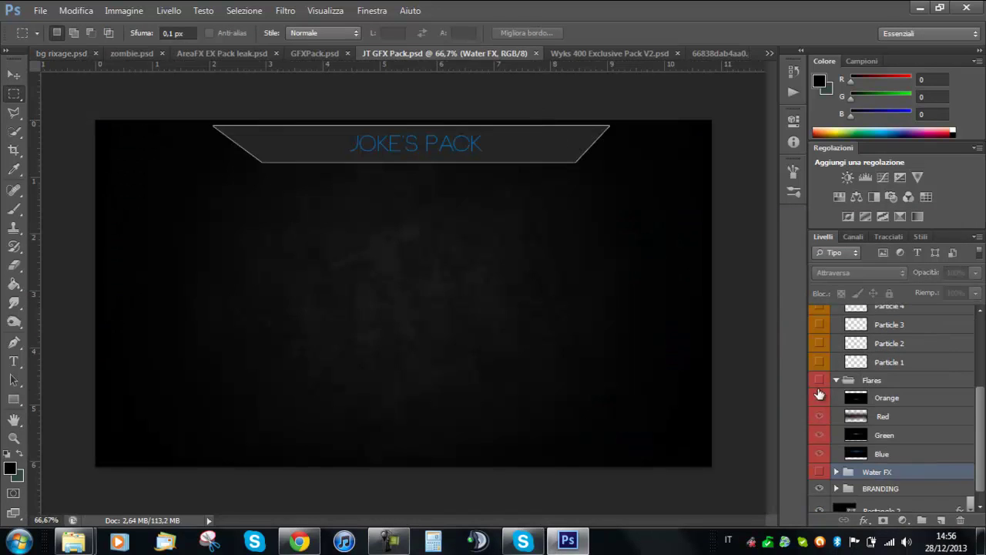
- Bring the Red flare from the JT GFX Pack into the banner and rotate it diagonally
left_click_drag(24, 50, 541, 367)
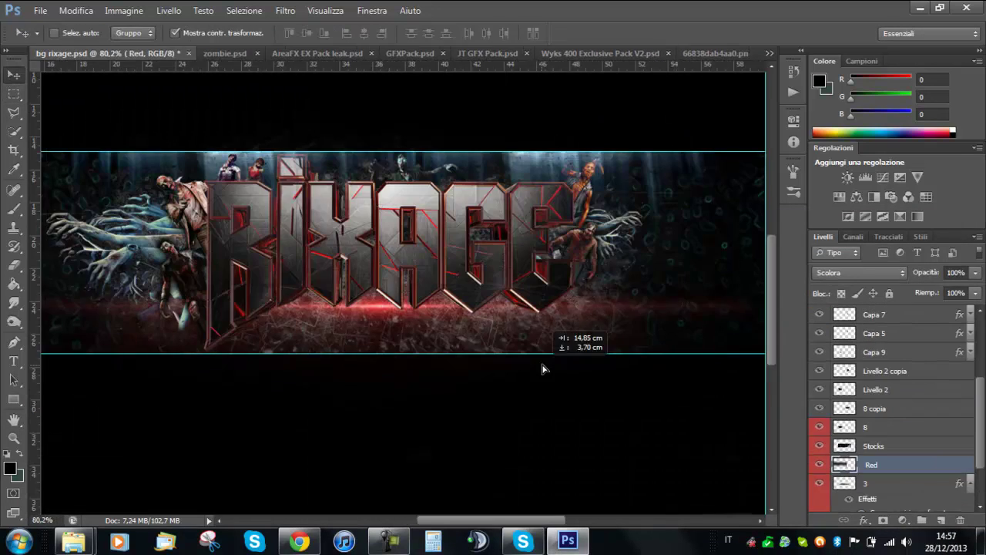
mouse_move(289, 412)
left_mouse_down()
mouse_move(387, 378)
mouse_move(383, 408)
left_mouse_up()
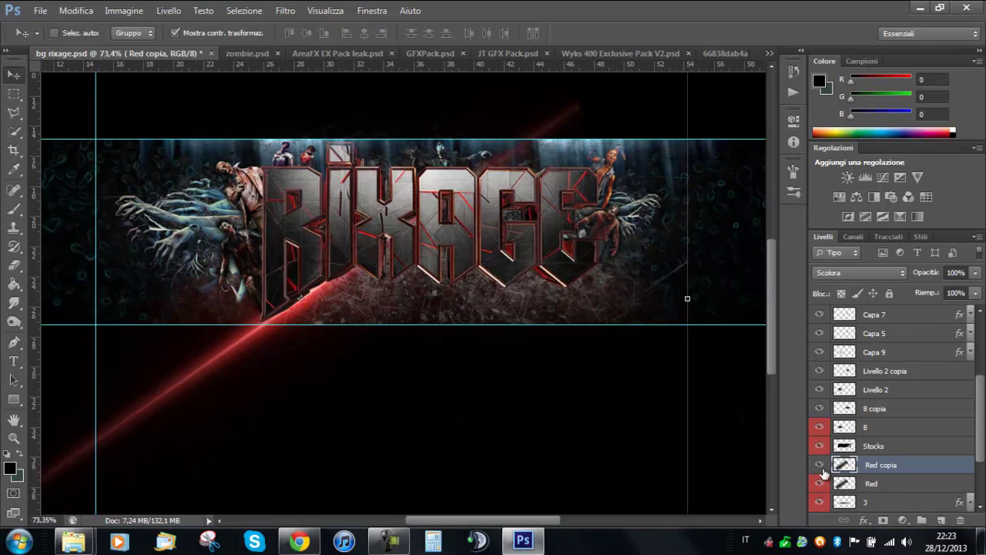
left_click(819, 465)
left_click(886, 483)
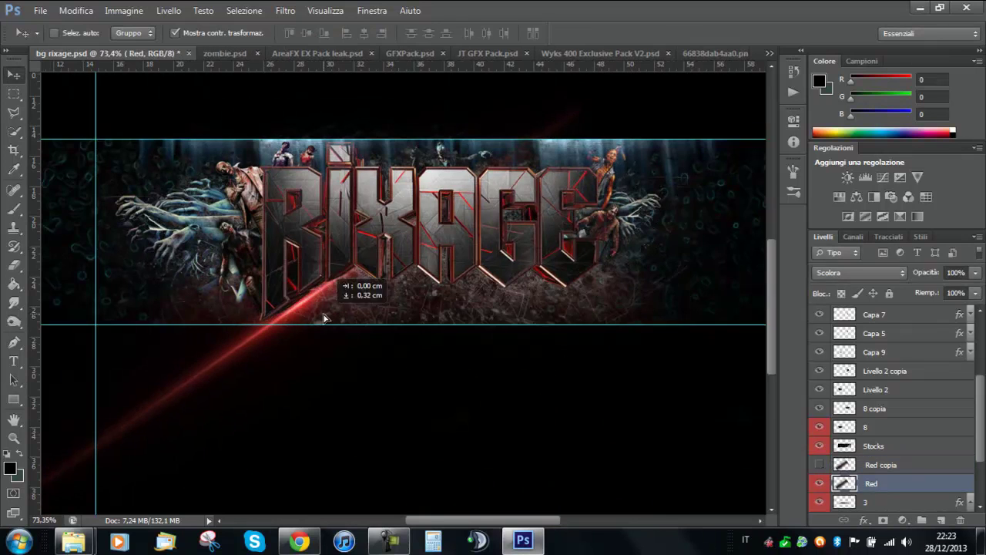
scroll(331, 297, "up", 2)
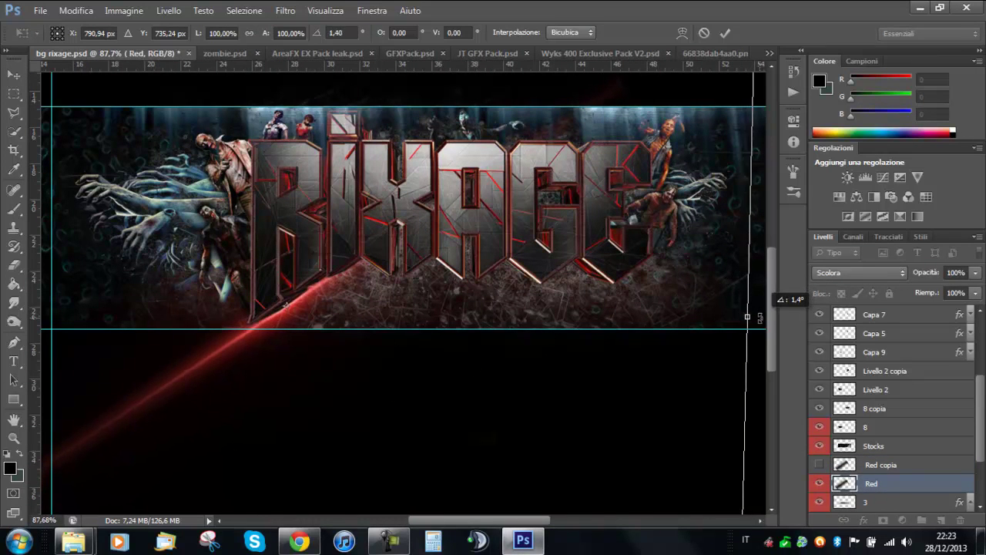
scroll(477, 346, "down", 3)
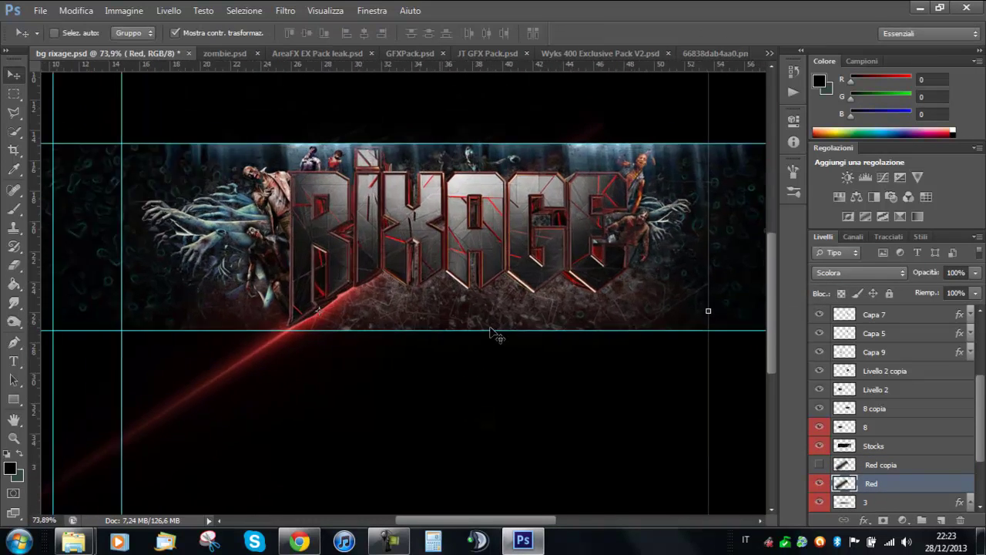
scroll(478, 347, "down", 2)
- Show the Red copia flare again and reposition it with Free Transform
key("e")
scroll(323, 354, "up", 3)
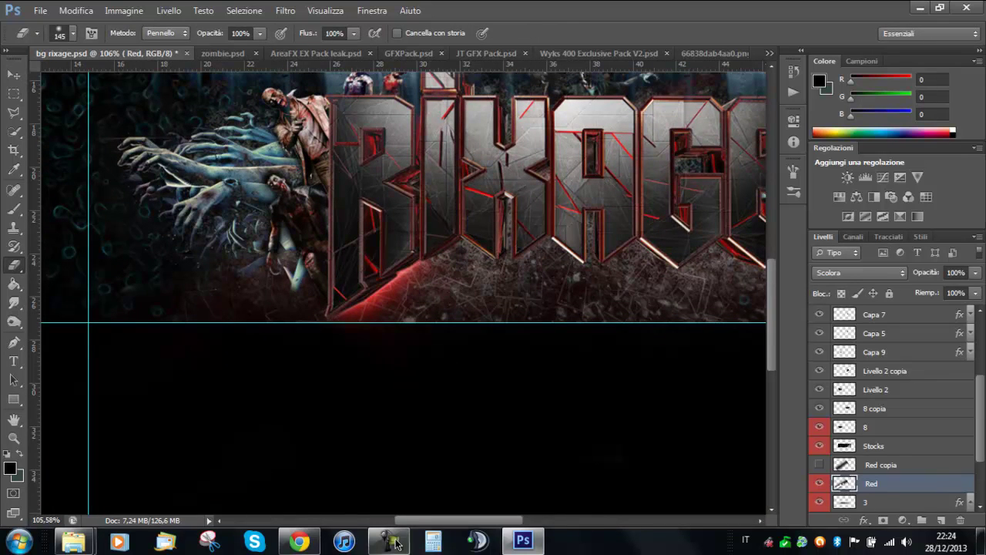
left_click(879, 464)
left_click(819, 465)
scroll(462, 301, "down", 3)
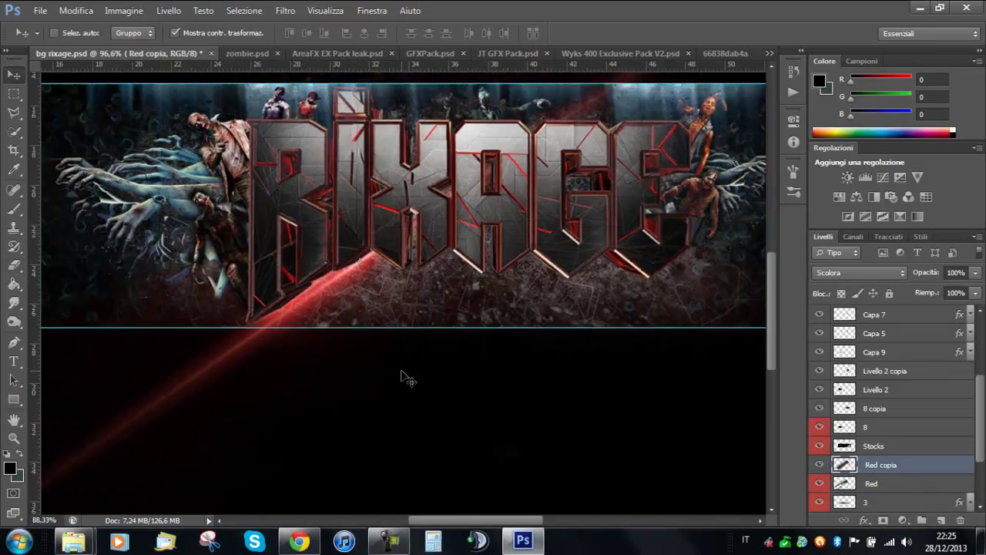
key("ctrl+t")
left_click_drag(478, 304, 517, 282)
key("Return")
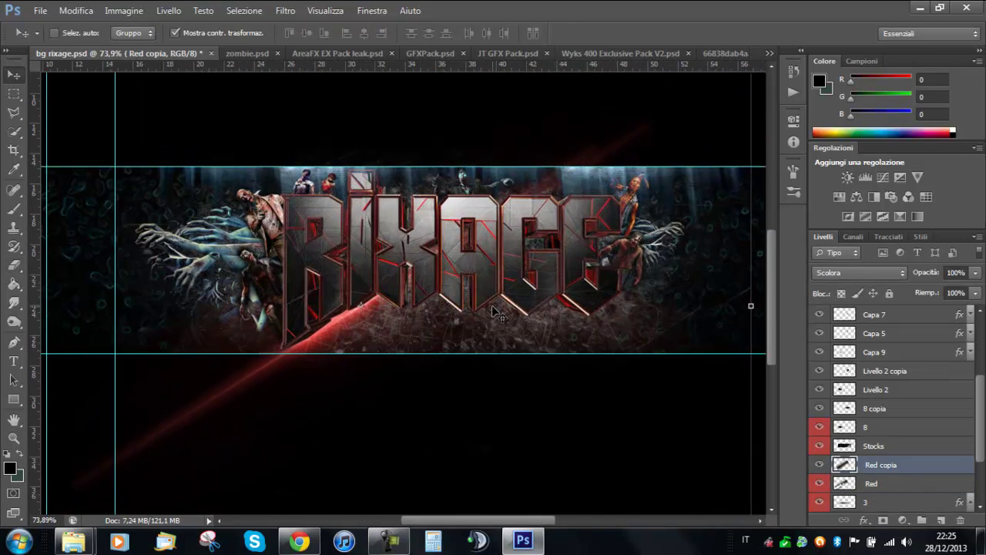
- Move the red streak along the letters' base, stretch it, and duplicate the layer
scroll(497, 312, "up", 3)
left_click_drag(451, 352, 432, 389)
scroll(431, 389, "down", 2)
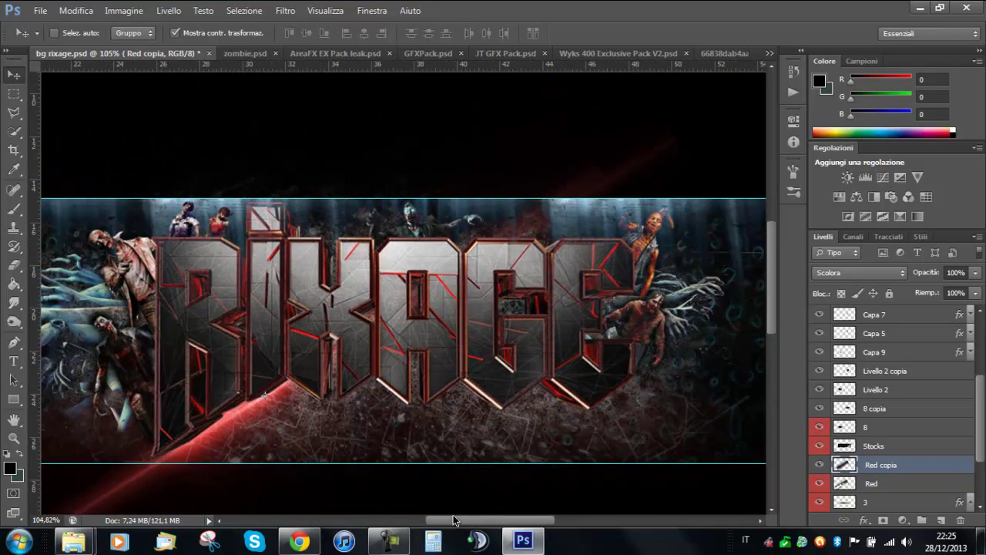
left_click_drag(453, 520, 470, 521)
key("ctrl+t")
left_click_drag(726, 394, 724, 394)
key("Return")
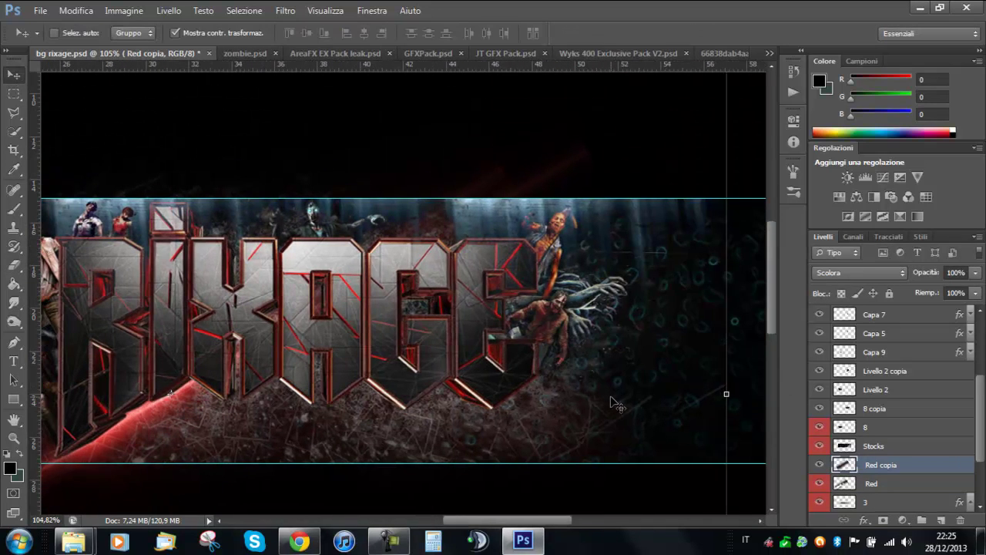
scroll(616, 403, "down", 2)
key("ctrl+j")
- Duplicate the Red glow layer and rotate the new copy with Free Transform
scroll(682, 388, "down", 2)
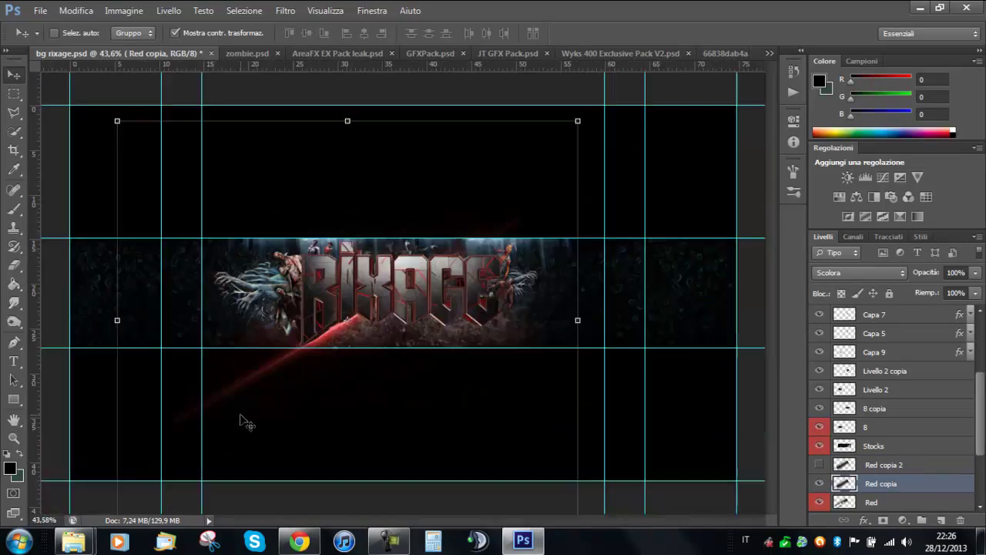
key("e")
scroll(102, 299, "up", 2)
scroll(253, 319, "up", 2)
scroll(710, 116, "down", 2)
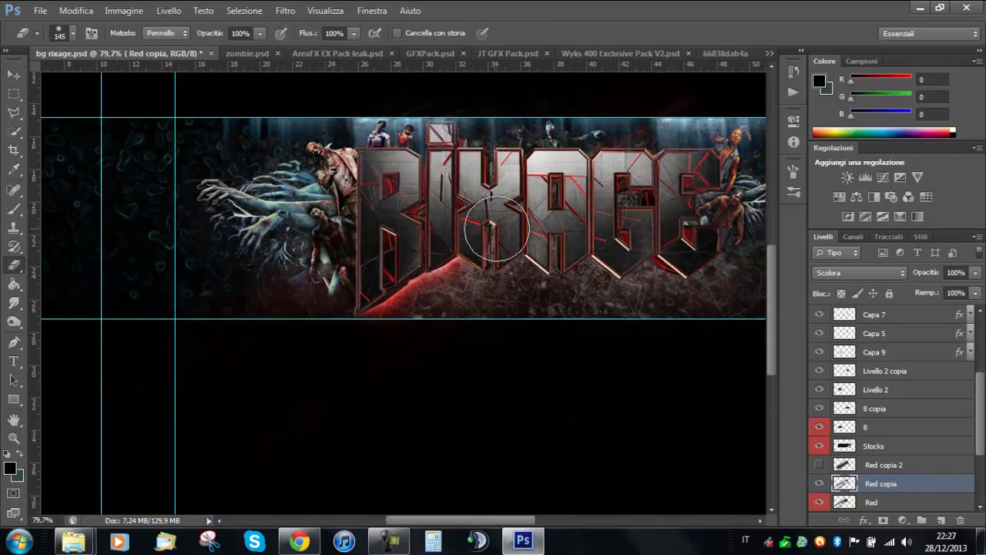
scroll(669, 150, "down", 2)
scroll(670, 150, "up", 2)
scroll(476, 344, "up", 2)
scroll(476, 343, "up", 1)
key("ctrl+j")
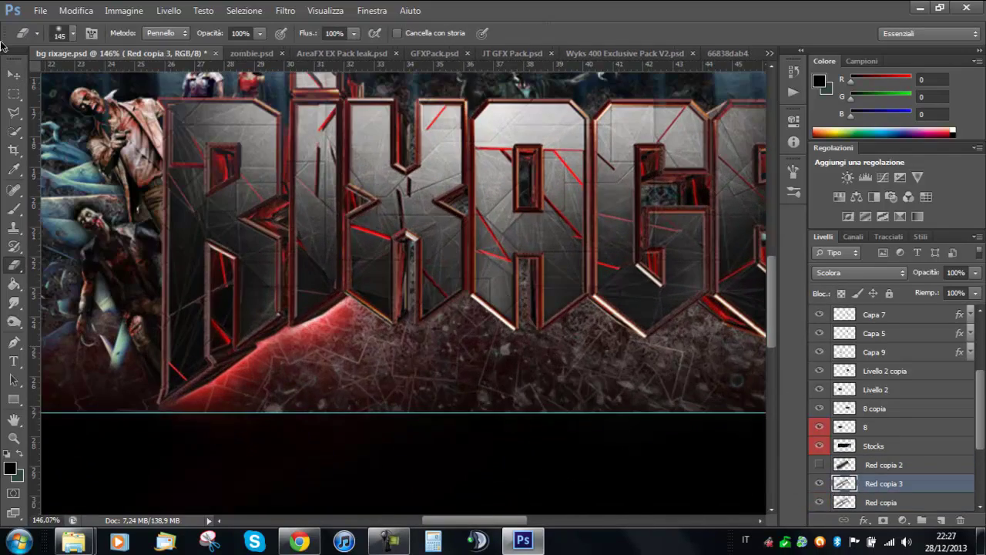
scroll(455, 424, "down", 2)
key("ctrl+t")
scroll(307, 356, "up", 2)
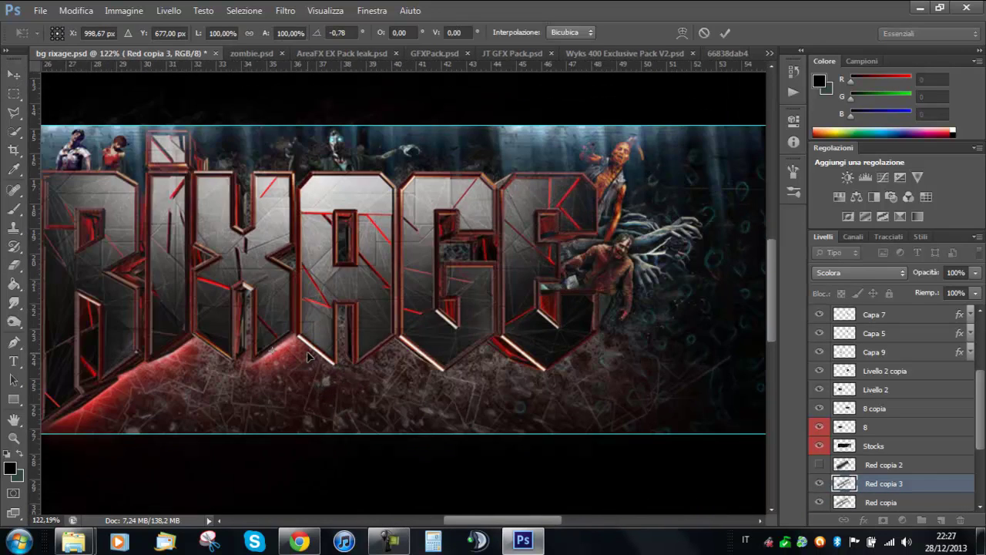
scroll(308, 356, "right", 3)
left_click_drag(789, 326, 778, 292)
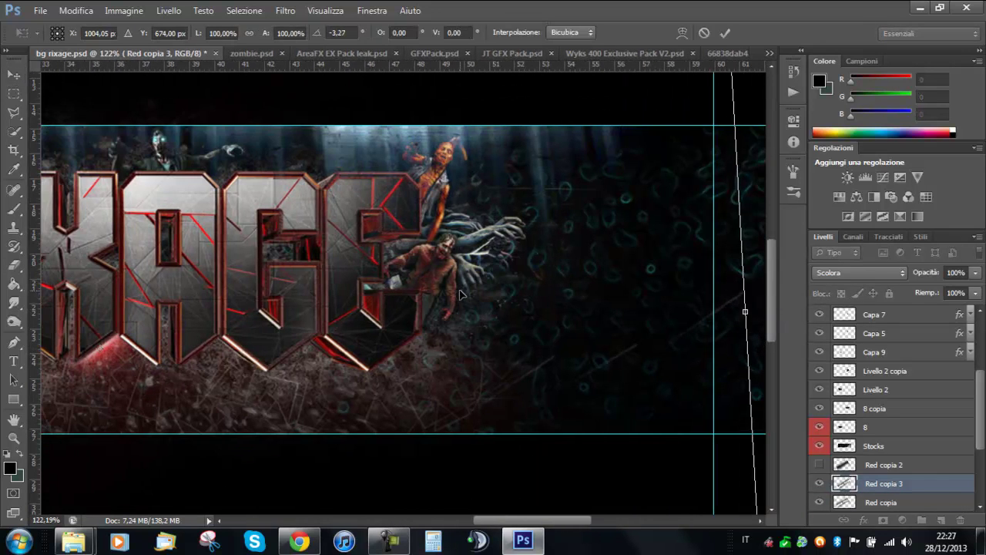
key("Return")
- Slide the glow copies further along the base of the RIXAGE letters
scroll(424, 339, "down", 2)
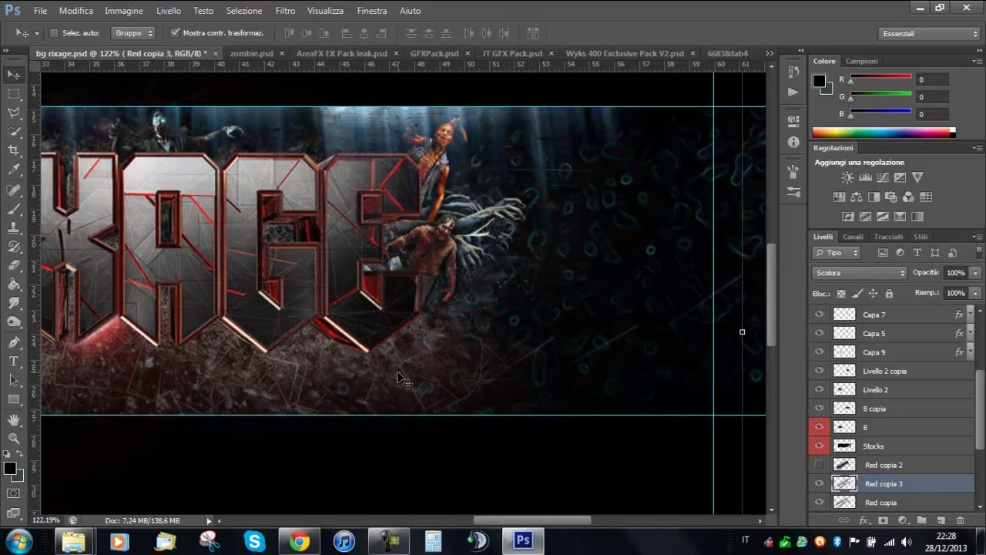
scroll(98, 123, "left", 5)
mouse_move(378, 376)
left_mouse_down()
mouse_move(299, 382)
mouse_move(308, 362)
left_mouse_up()
scroll(469, 311, "down", 1)
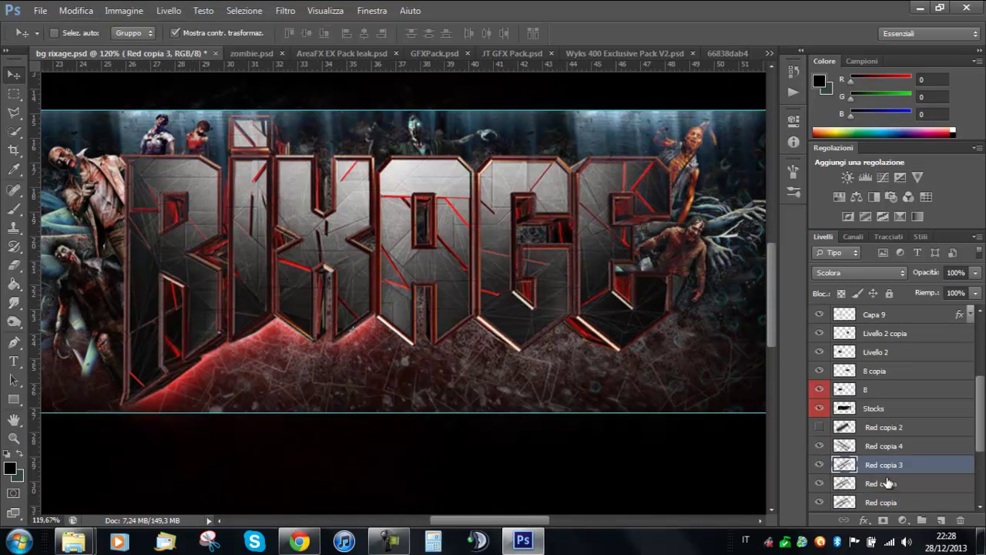
left_click_drag(370, 293, 414, 301)
scroll(198, 348, "right", 6)
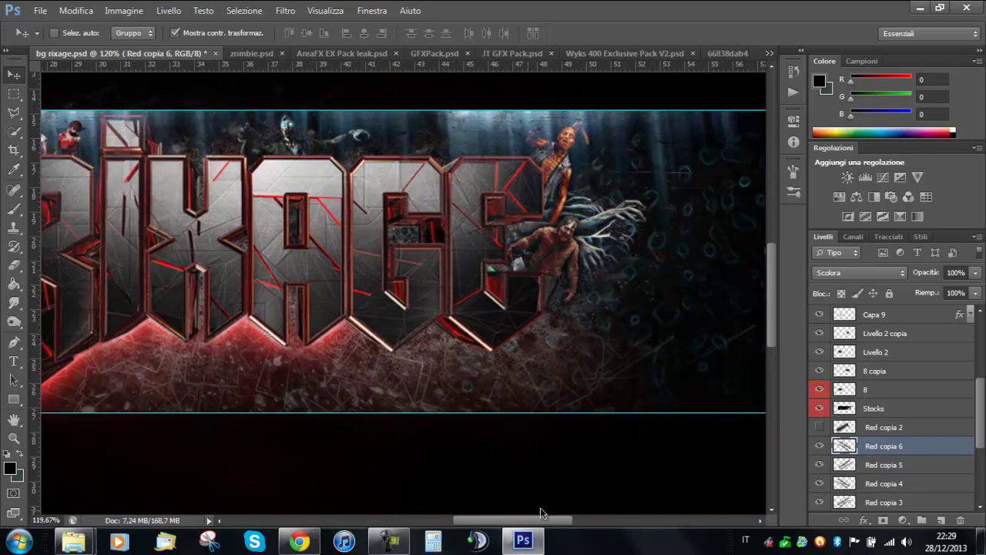
- Commit another glow copy's transform and duplicate the Red glow layer once more
key("ctrl+t")
key("Return")
scroll(198, 348, "left", 6)
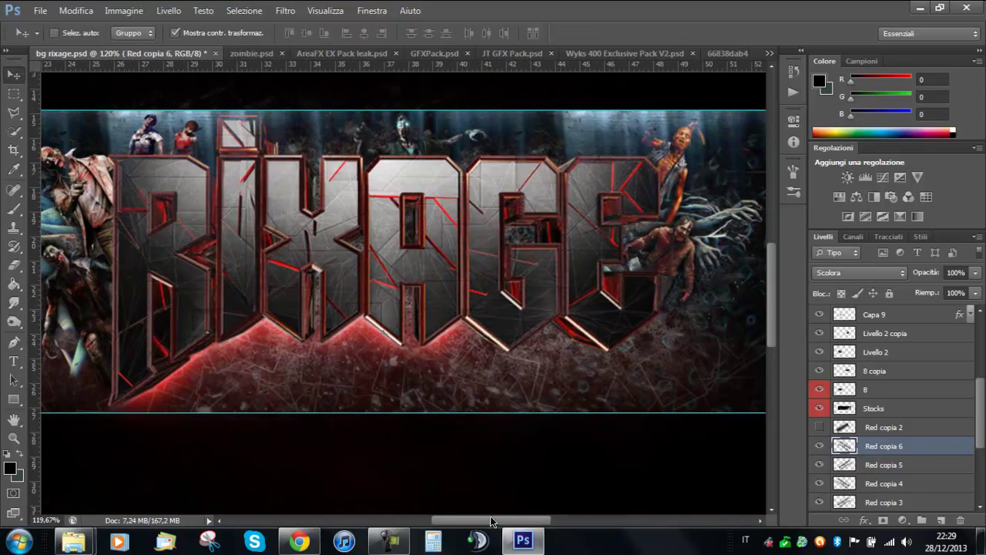
scroll(880, 431, "down", 2)
left_click(881, 466)
key("ctrl+j")
scroll(638, 419, "right", 6)
- Transform and commit the newest glow copy in place
key("ctrl+t")
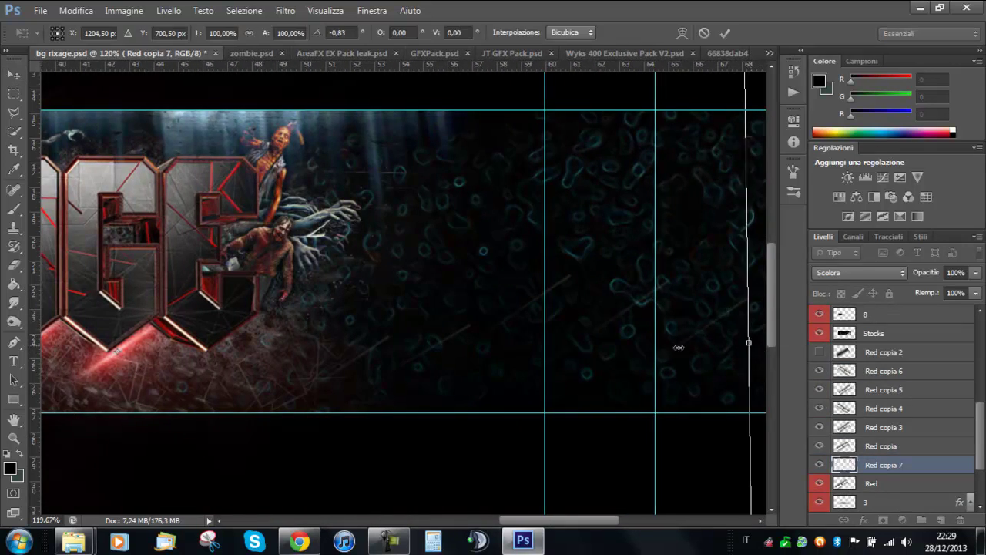
scroll(584, 340, "right", 1)
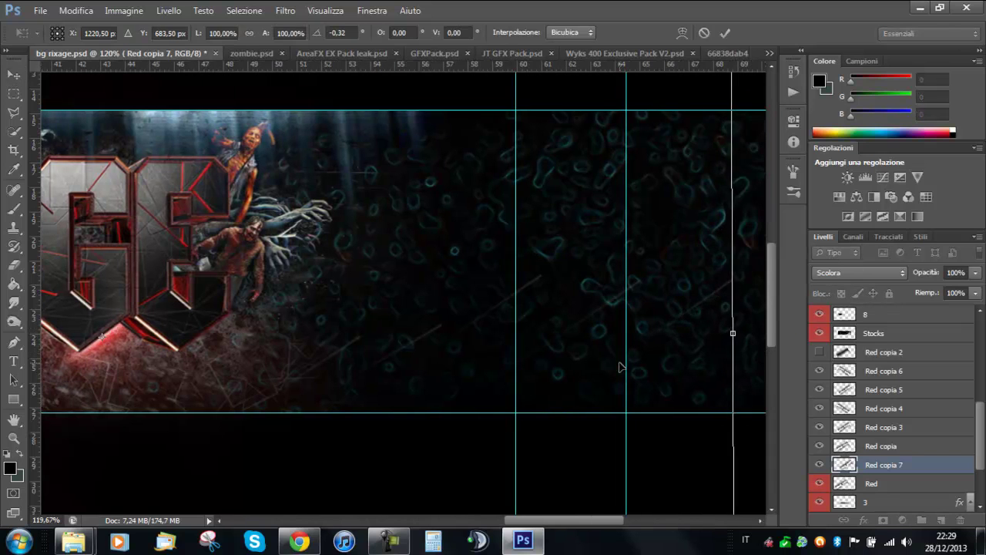
key("Return")
scroll(528, 362, "left", 2)
scroll(602, 477, "right", 2)
key("ctrl+t")
key("Return")
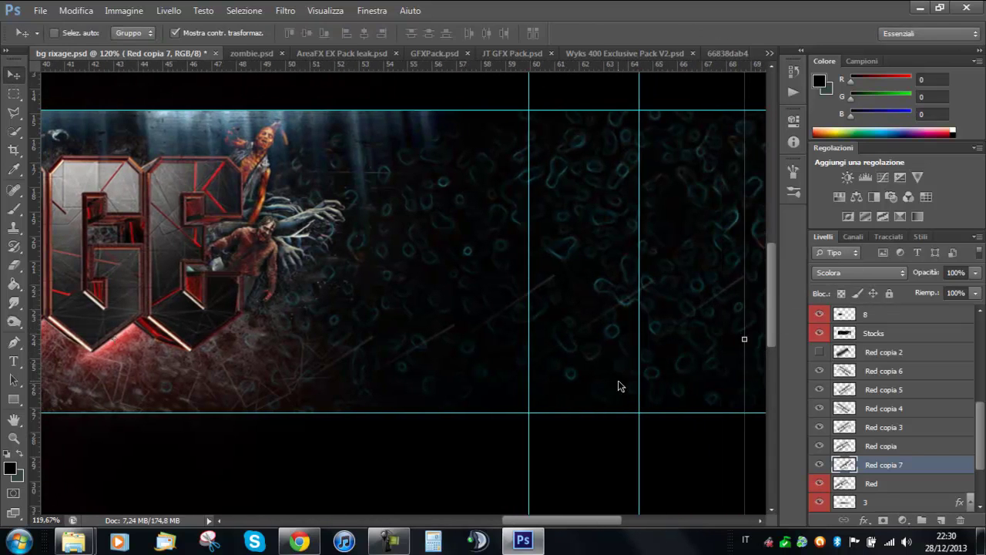
- Duplicate a glow copy and mirror it with Rifletti orizzontale
key("ctrl+j")
left_click(77, 10)
left_click(408, 436)
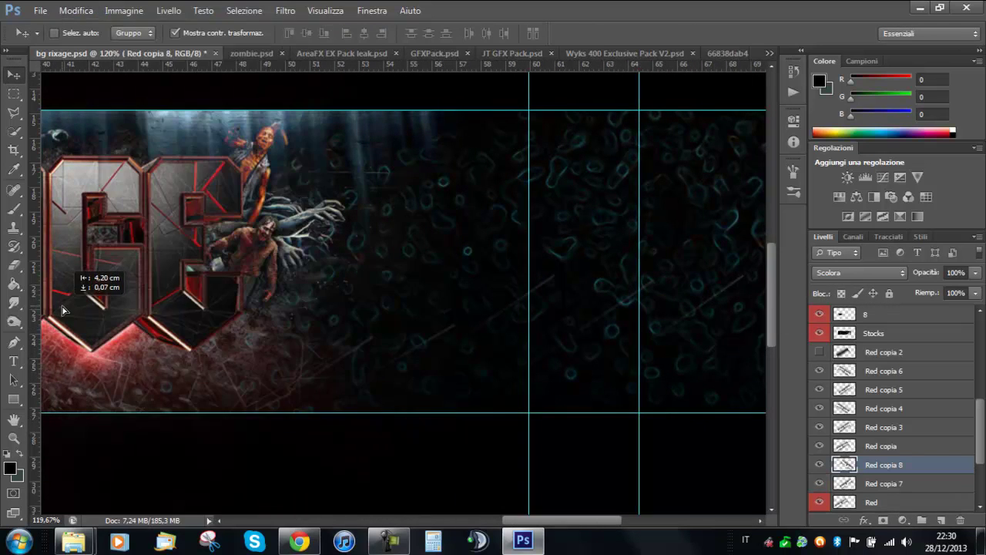
key("ctrl+t")
key("Return")
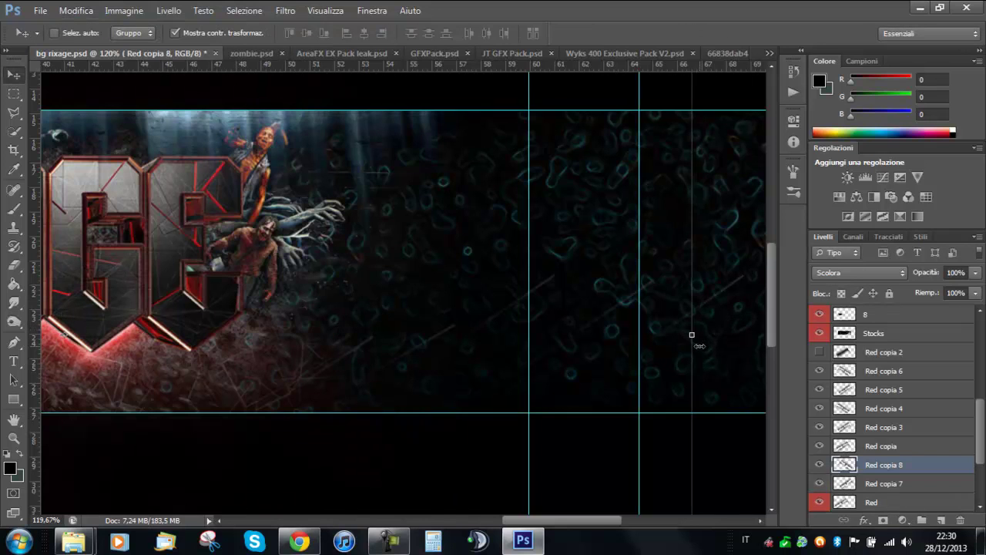
scroll(497, 474, "left", 3)
- Move the Red copia 9 glow under the last letter, nudging it right and up
key("e")
left_click(883, 502)
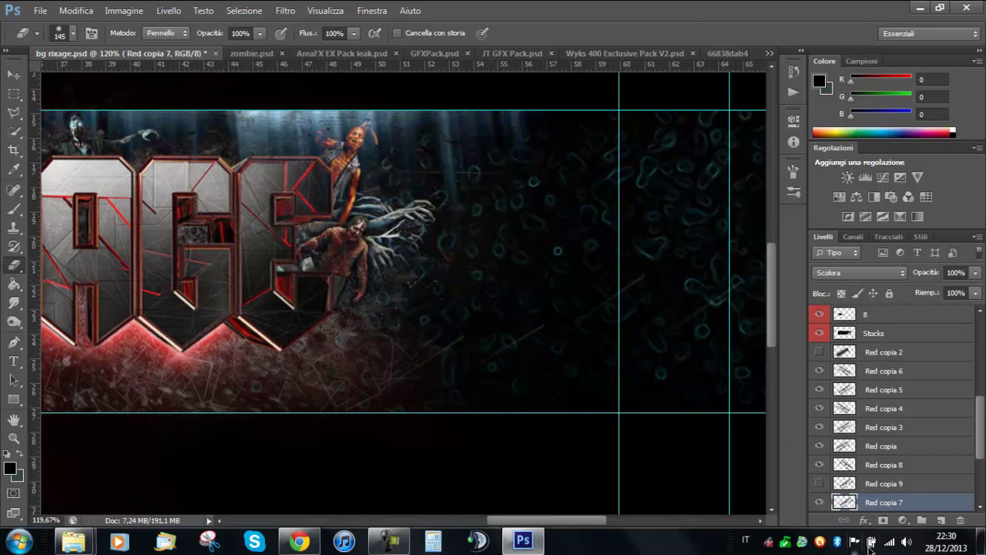
left_click(848, 464)
key("alt+bracketleft")
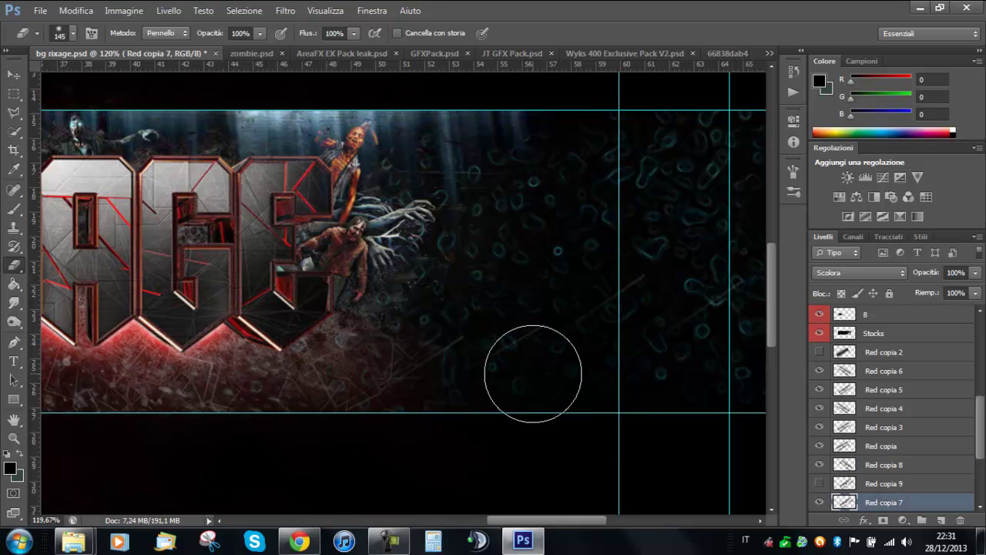
key("v")
key("alt+bracketright")
left_click_drag(333, 225, 307, 310)
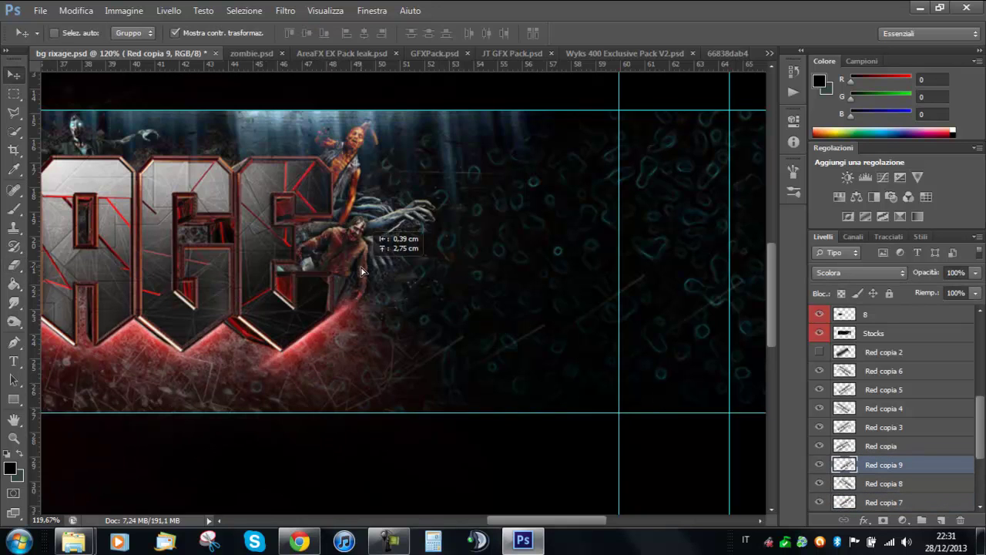
key("Right")
key("Right")
key("Right")
key("Up")
key("Up")
key("Up")
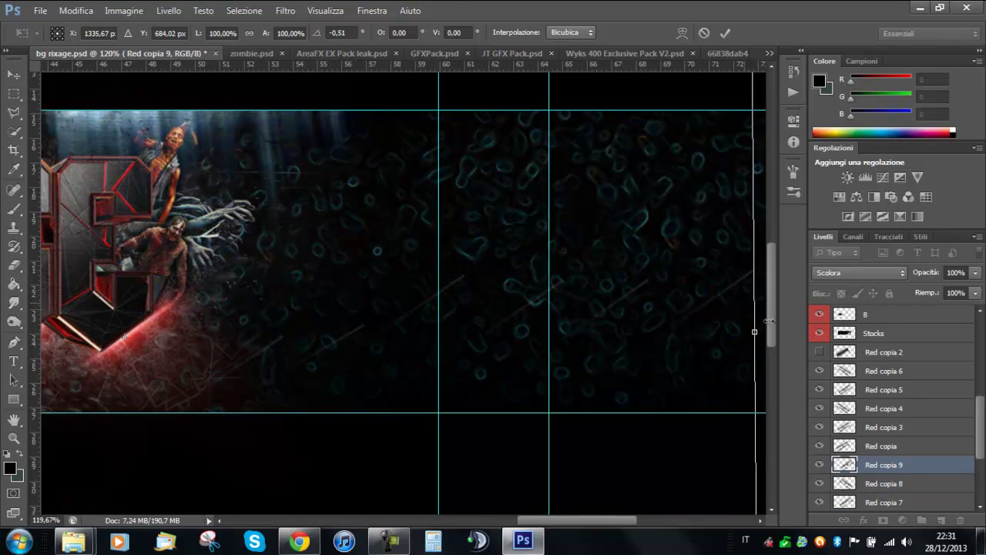
key("Return")
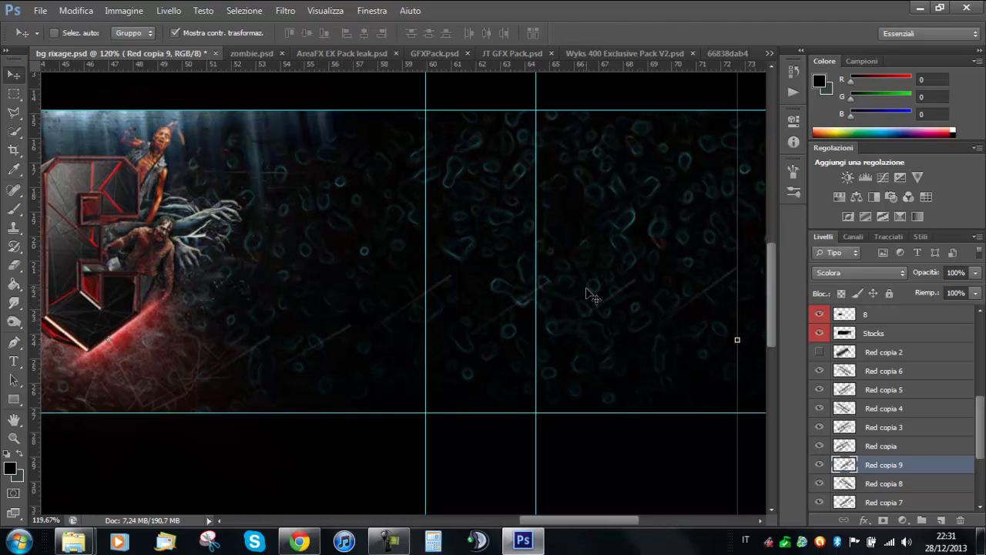
- Duplicate the glow again and rotate the new copy under the letters
key("e")
left_click_drag(542, 520, 525, 521)
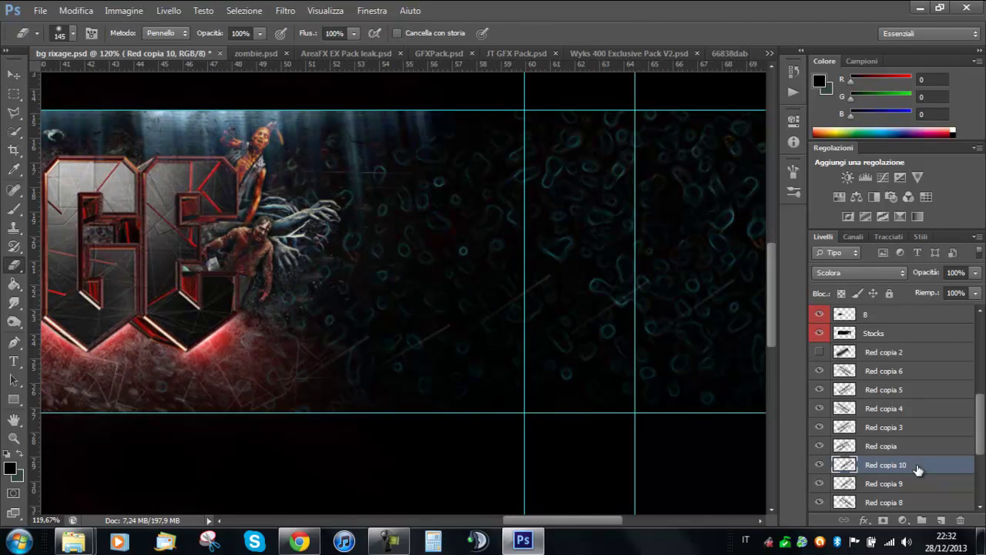
key("ctrl+shift+alt+t")
left_click_drag(151, 371, 194, 376)
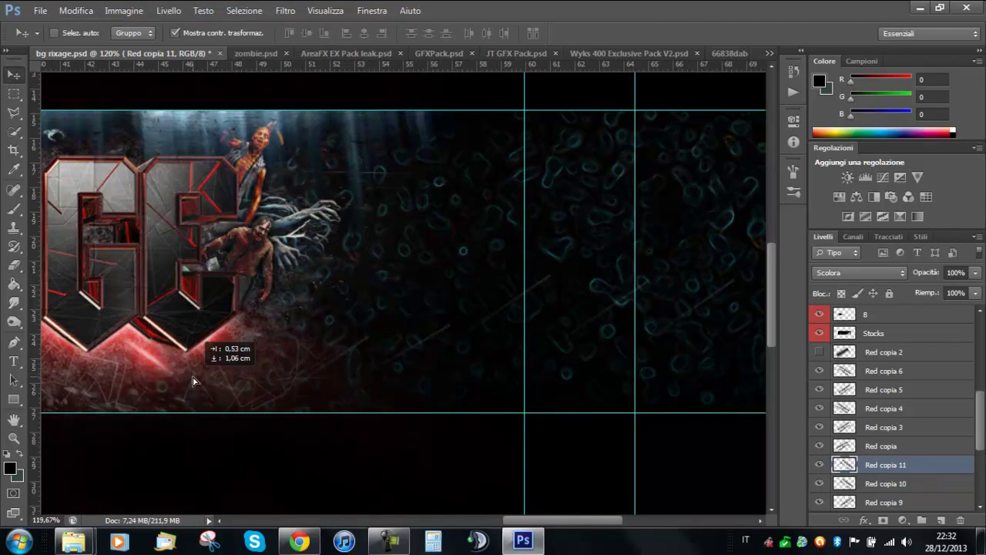
scroll(462, 362, "right", 2)
key("ctrl+alt+t")
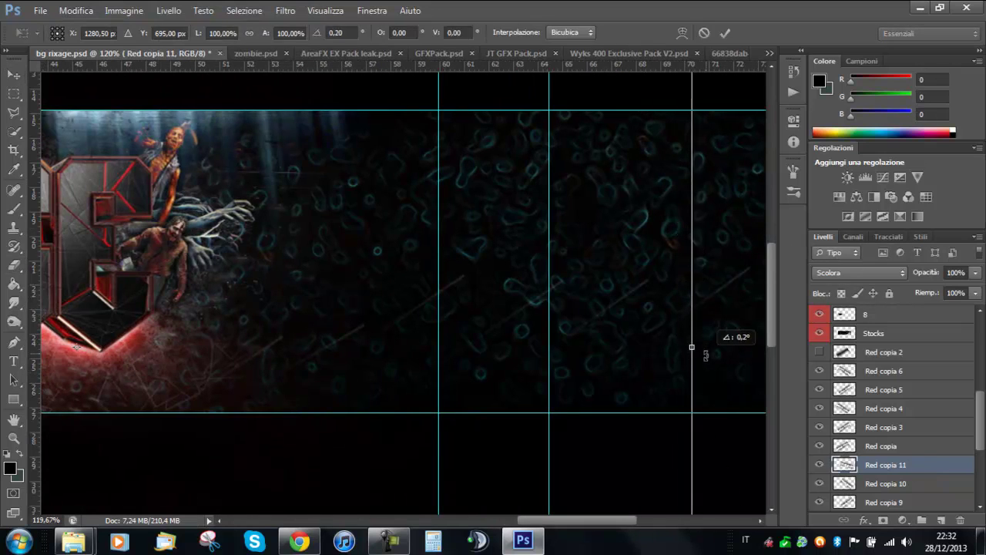
key("Return")
scroll(378, 385, "left", 3)
- Shrink the Eraser's brush size
key("e")
left_click(72, 33)
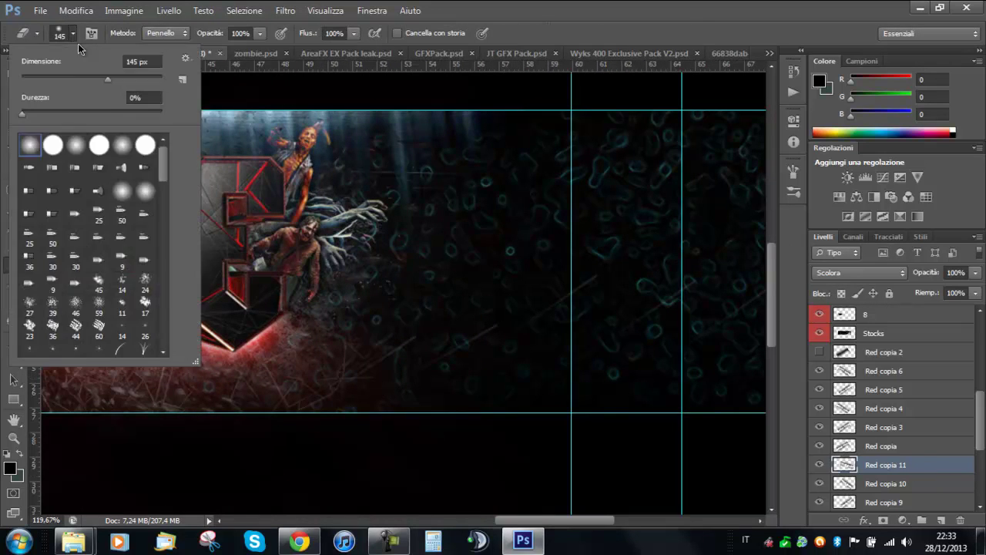
left_click(884, 483)
scroll(516, 343, "down", 1)
scroll(516, 344, "down", 1)
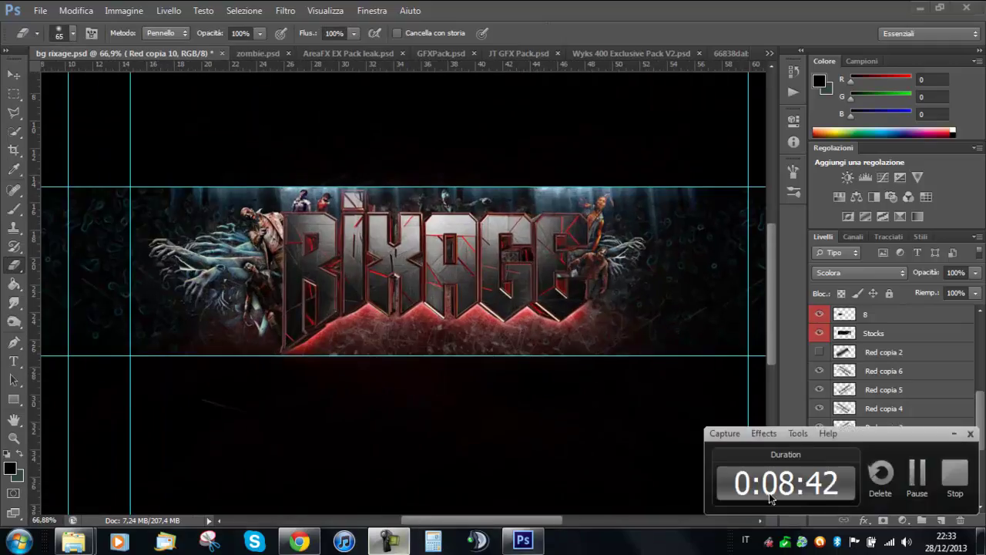